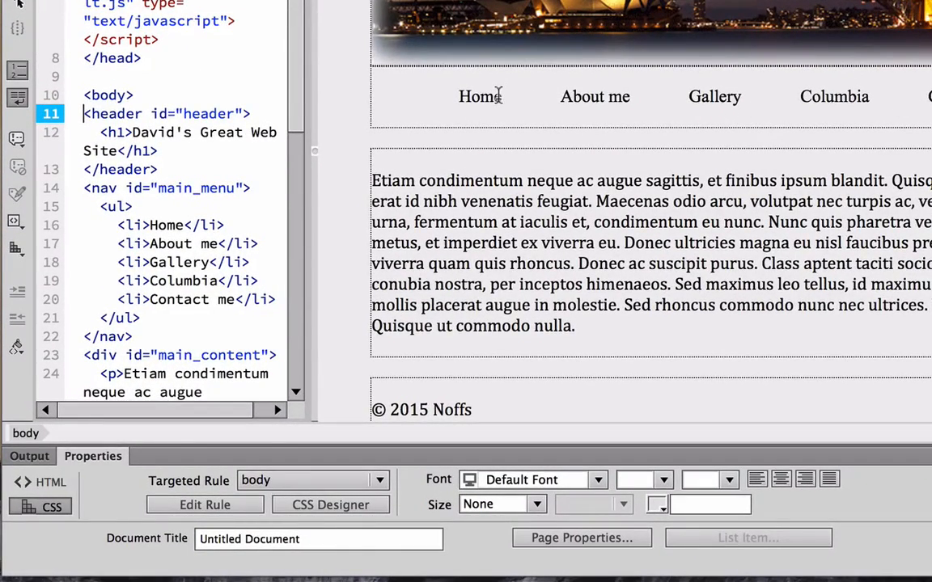
# Select exactly the word Home in the page's navigation menu in Design view.
pyautogui.moveTo(504, 97); pyautogui.dragTo(457, 96)
pyautogui.click(455, 96)
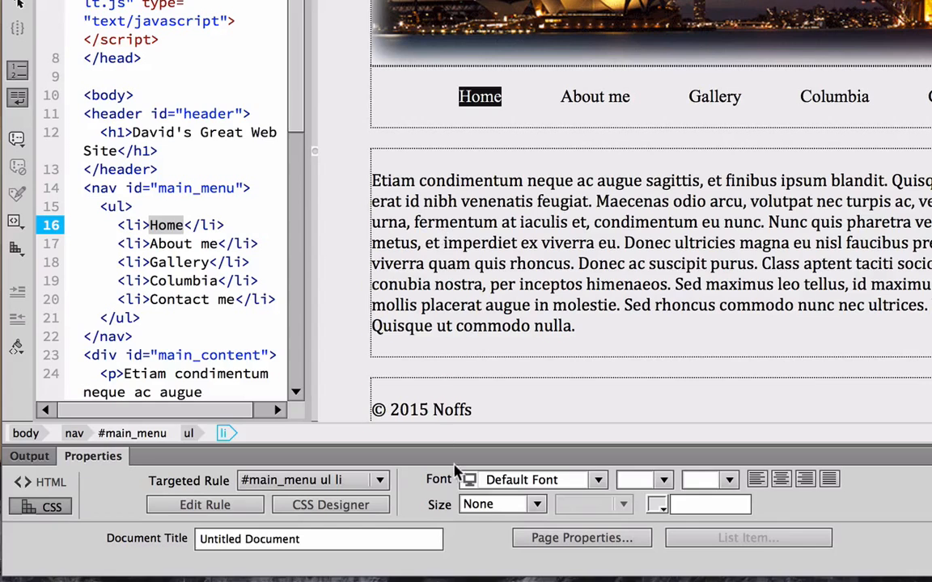
# Show the HTML properties for Home, entering index.html as the link and then clearing it.
pyautogui.click(45, 484)
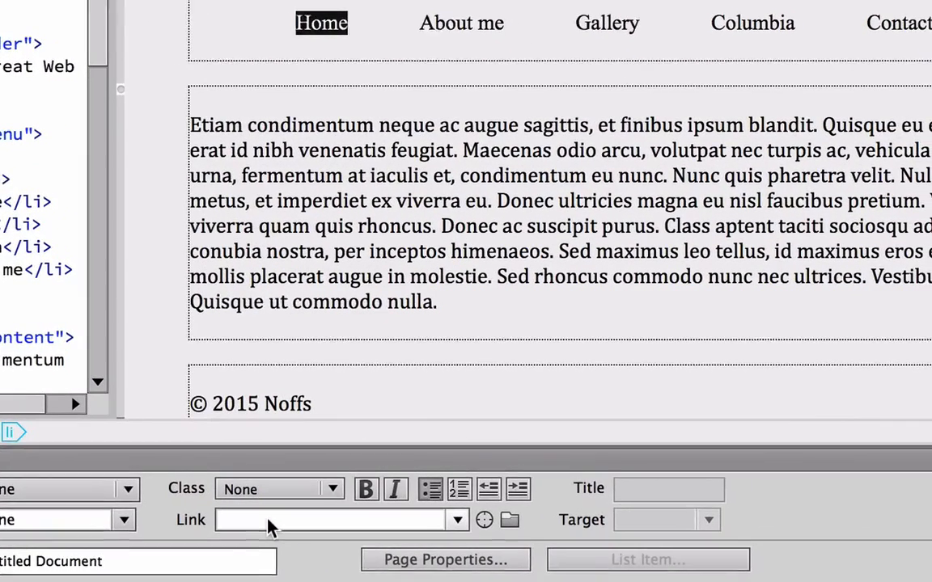
pyautogui.click(428, 508)
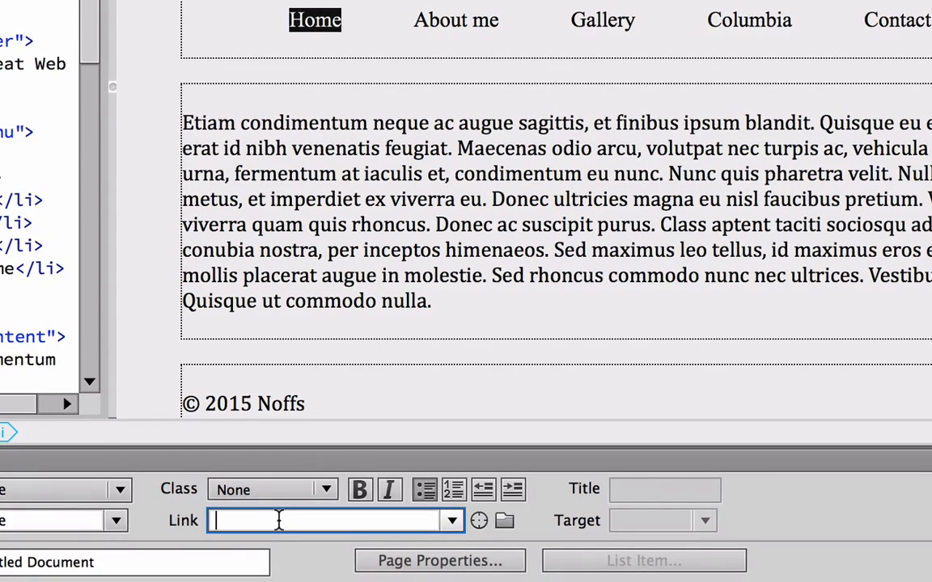
pyautogui.write('index.html')
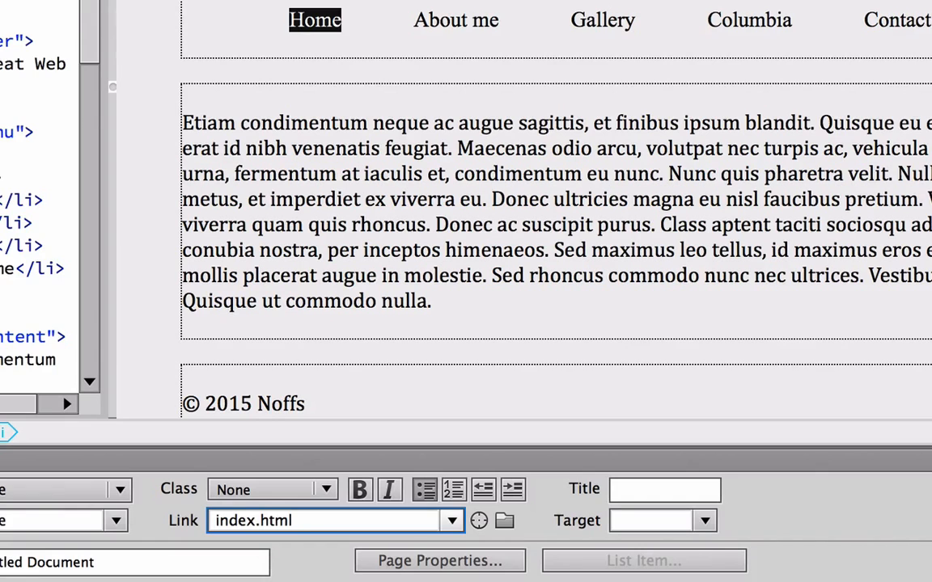
pyautogui.press('BackSpace')
pyautogui.press('BackSpace')
pyautogui.press('BackSpace')
pyautogui.press('BackSpace')
pyautogui.press('BackSpace')
pyautogui.press('BackSpace')
pyautogui.press('BackSpace')
pyautogui.press('BackSpace')
pyautogui.press('BackSpace')
pyautogui.press('BackSpace')
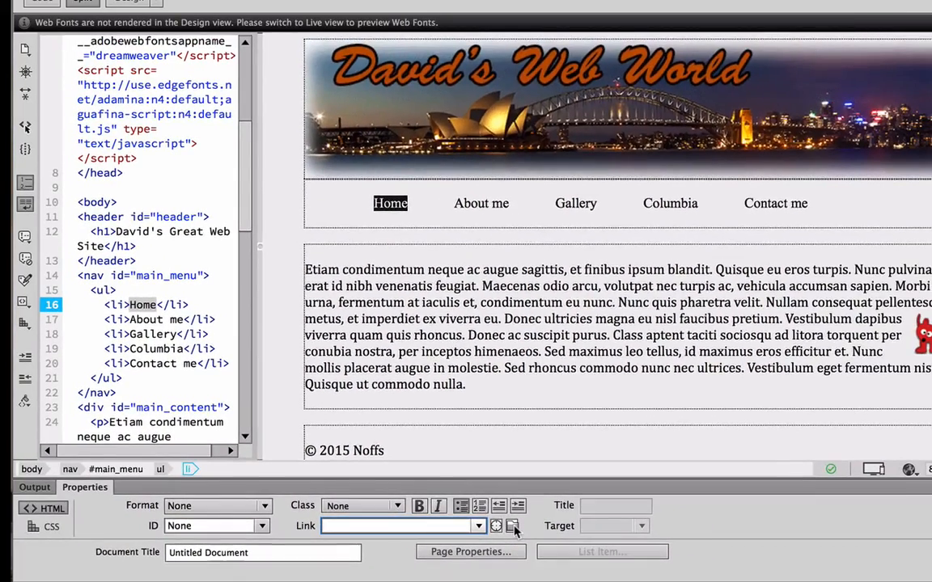
# Link Home to noffs/index.html using Browse for File.
pyautogui.click(504, 522)
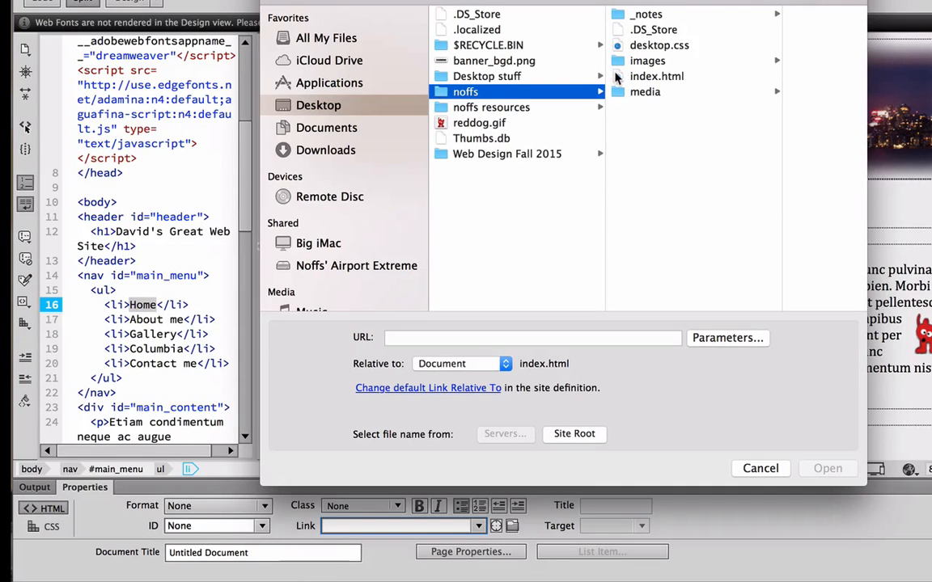
pyautogui.click(619, 77)
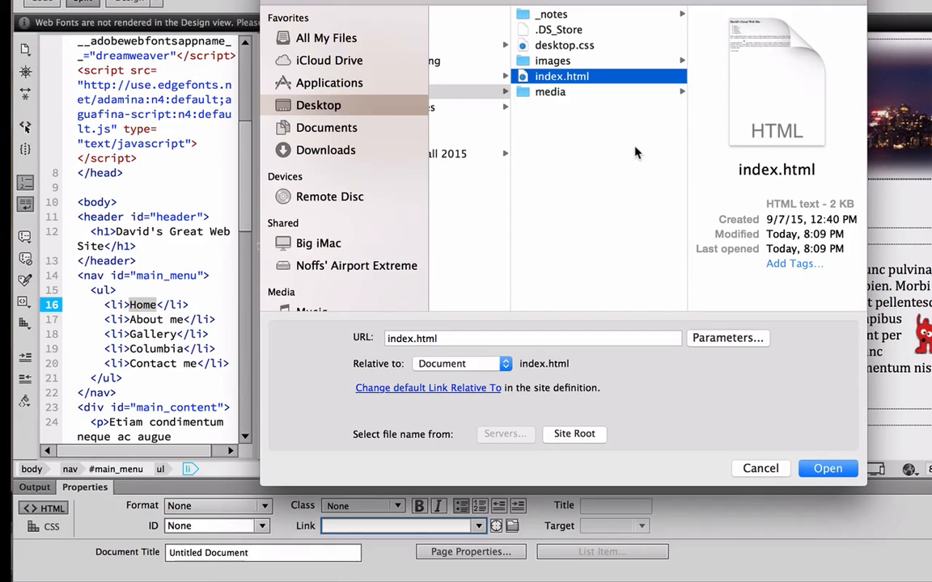
pyautogui.click(825, 469)
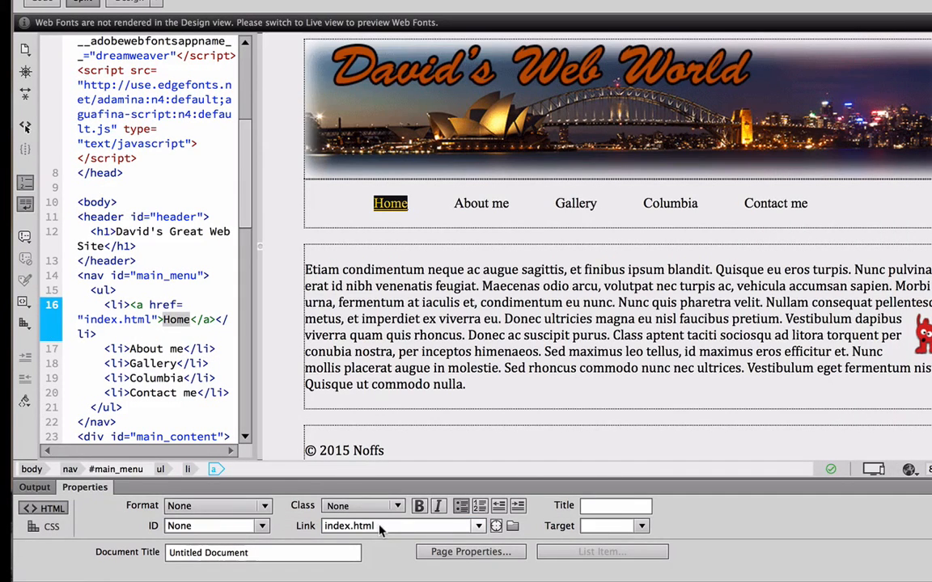
pyautogui.moveTo(381, 528); pyautogui.dragTo(313, 528)
pyautogui.press('BackSpace')
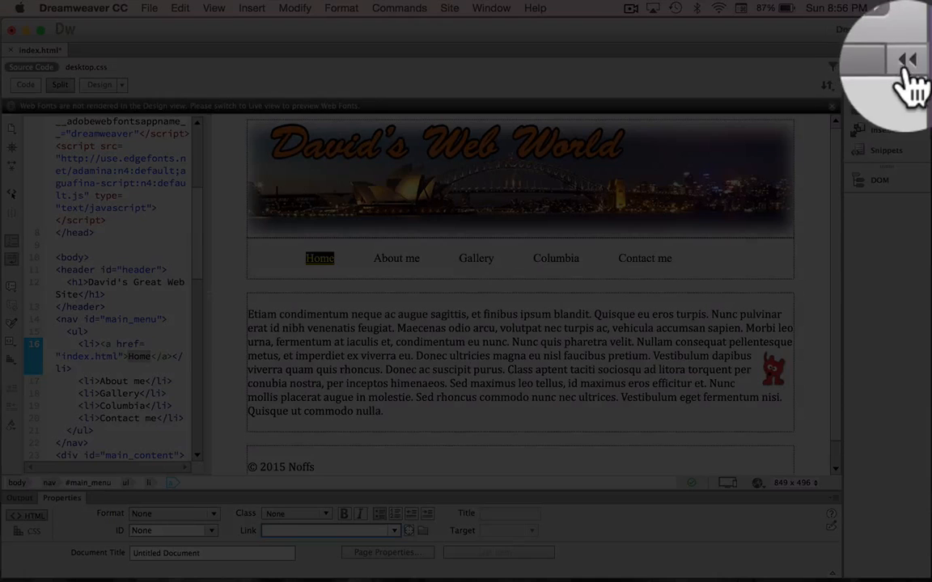
pyautogui.click(926, 51)
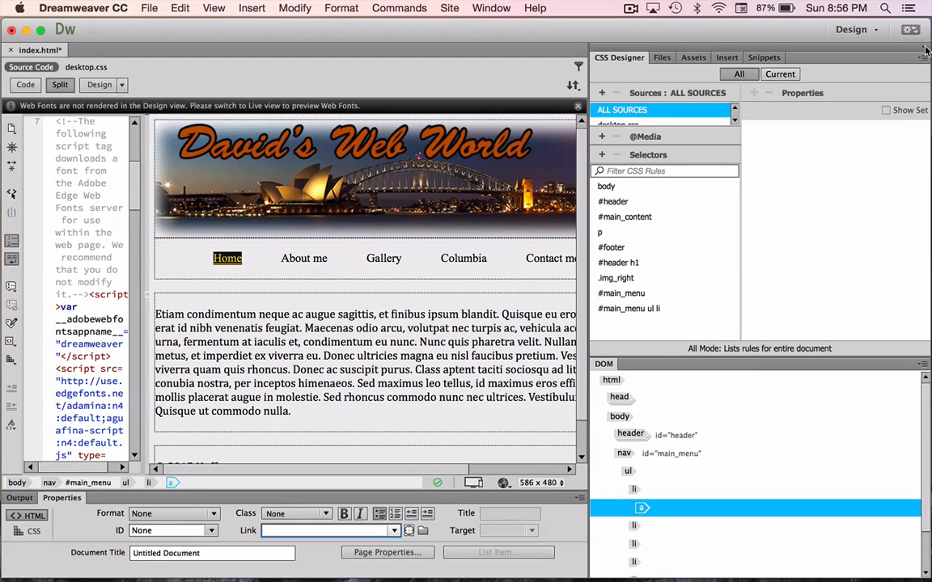
pyautogui.click(662, 58)
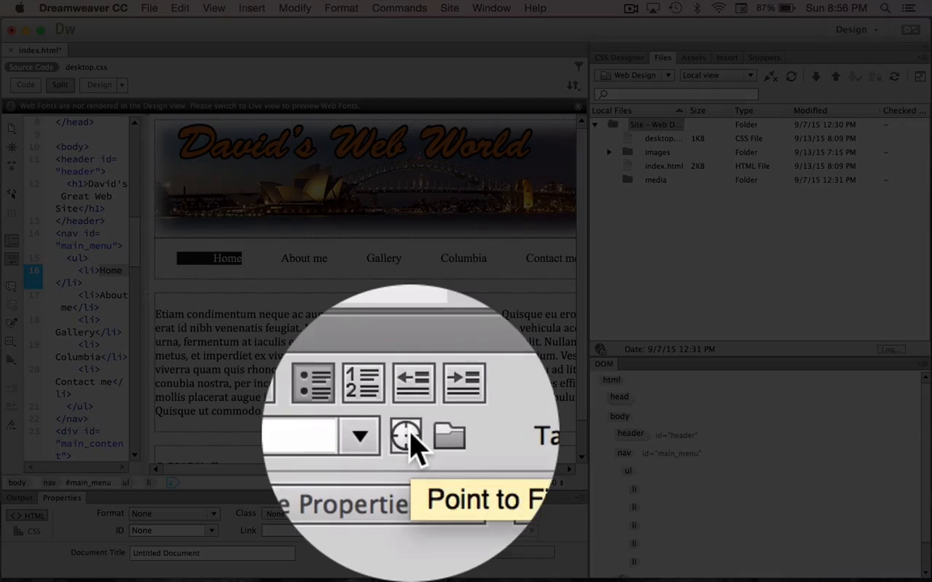
pyautogui.moveTo(409, 530); pyautogui.dragTo(655, 166)
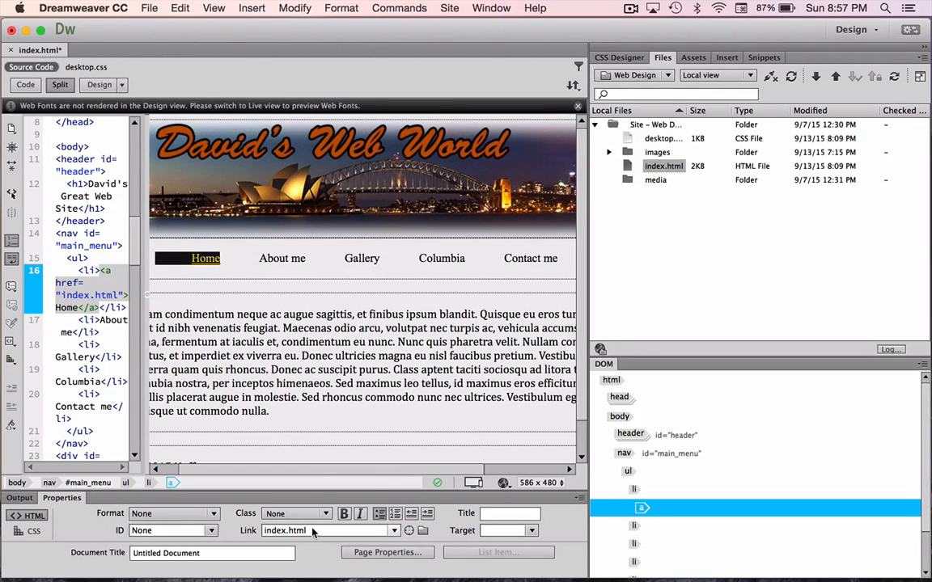
pyautogui.click(923, 52)
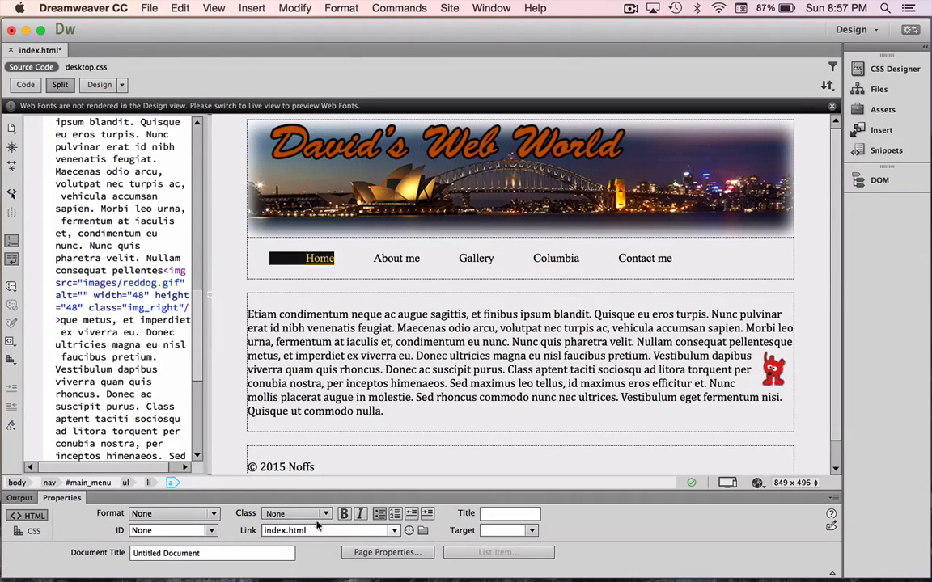
# Give About me and Gallery placeholder # links, then select the Columbia text.
pyautogui.click(334, 260)
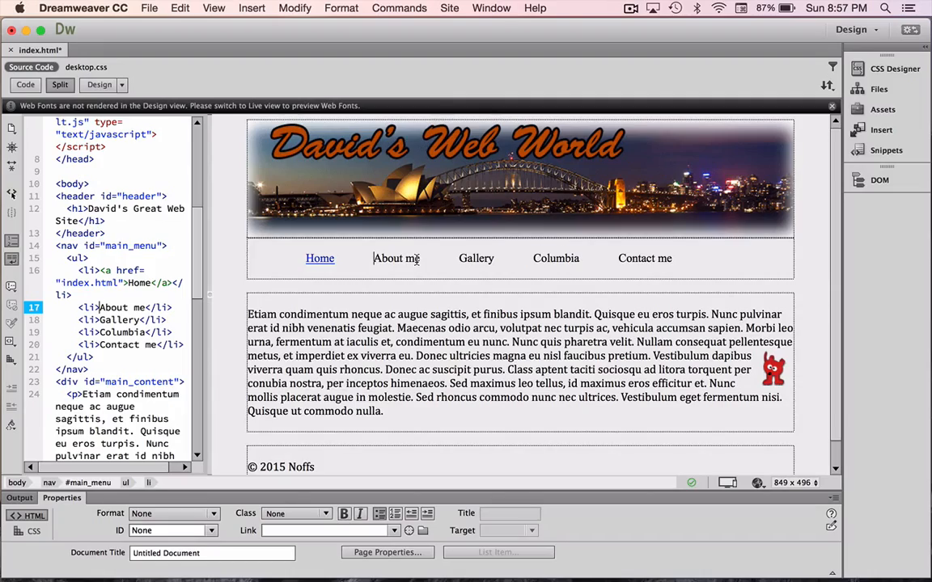
pyautogui.moveTo(417, 258); pyautogui.dragTo(338, 259)
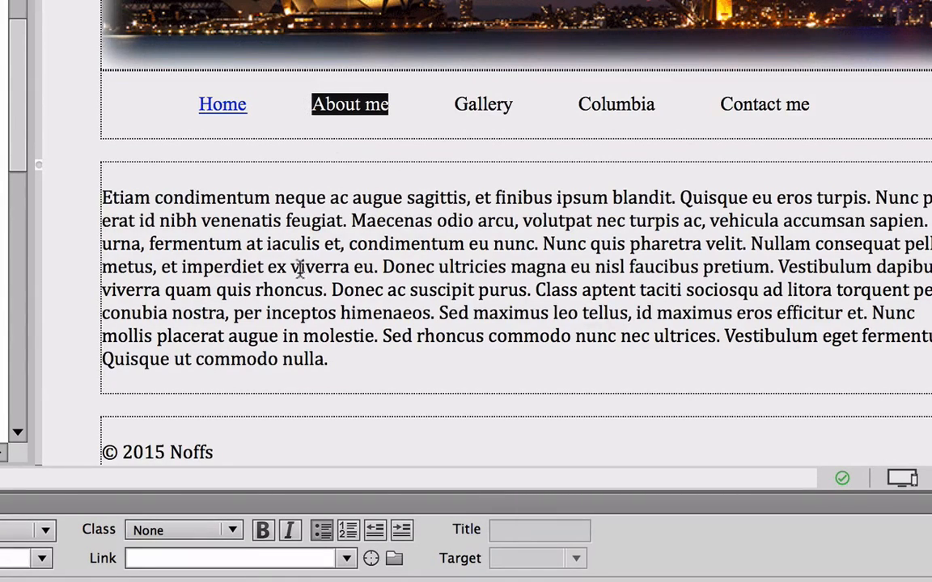
pyautogui.click(222, 558)
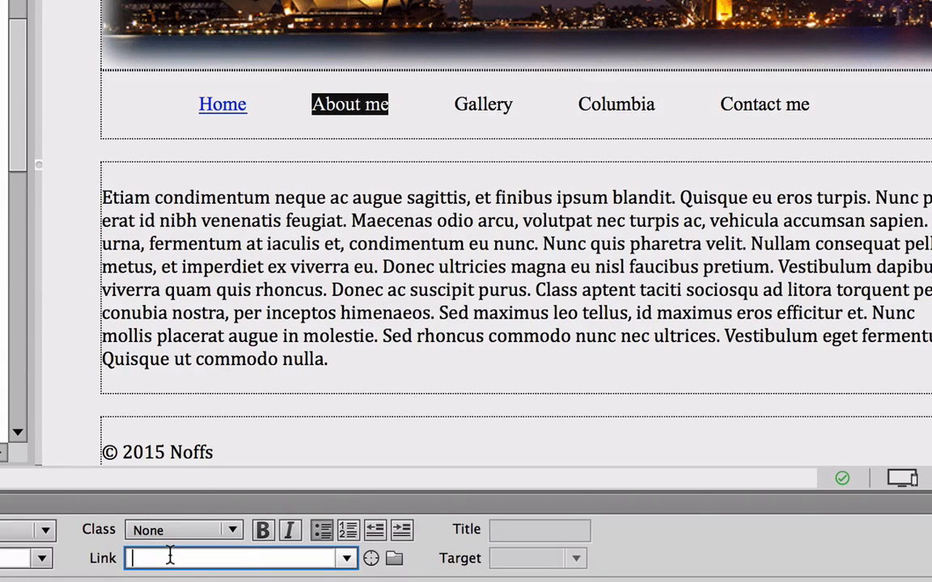
pyautogui.write('#')
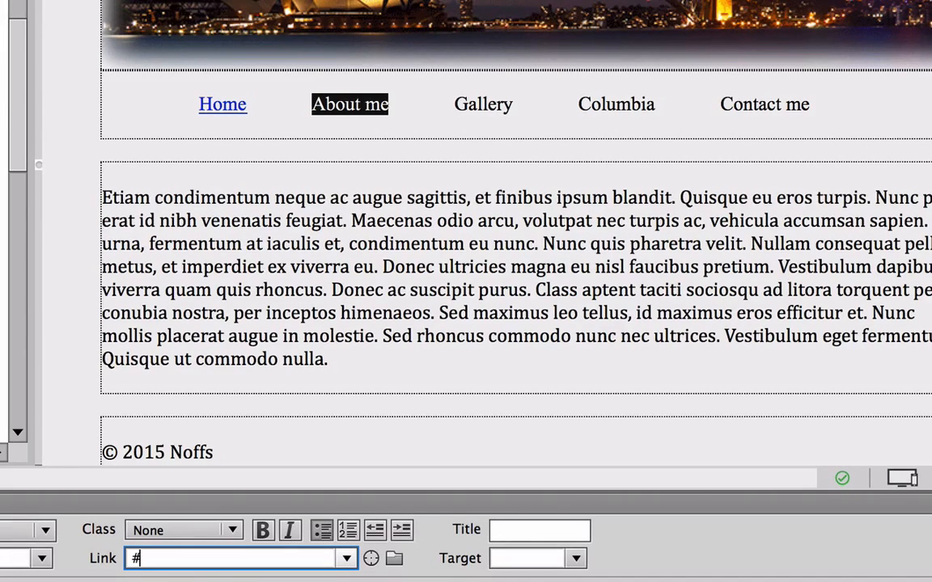
pyautogui.press('Return')
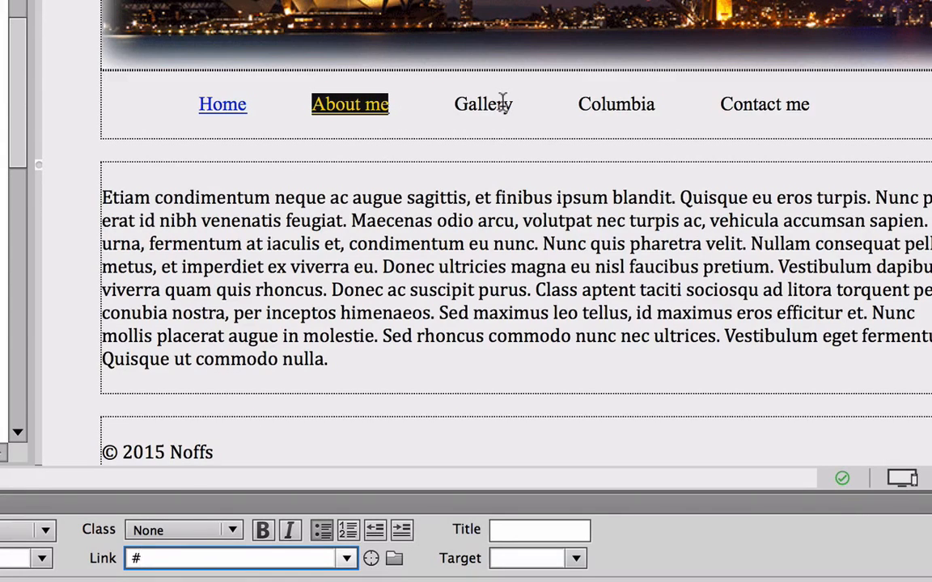
pyautogui.moveTo(504, 103); pyautogui.dragTo(450, 105)
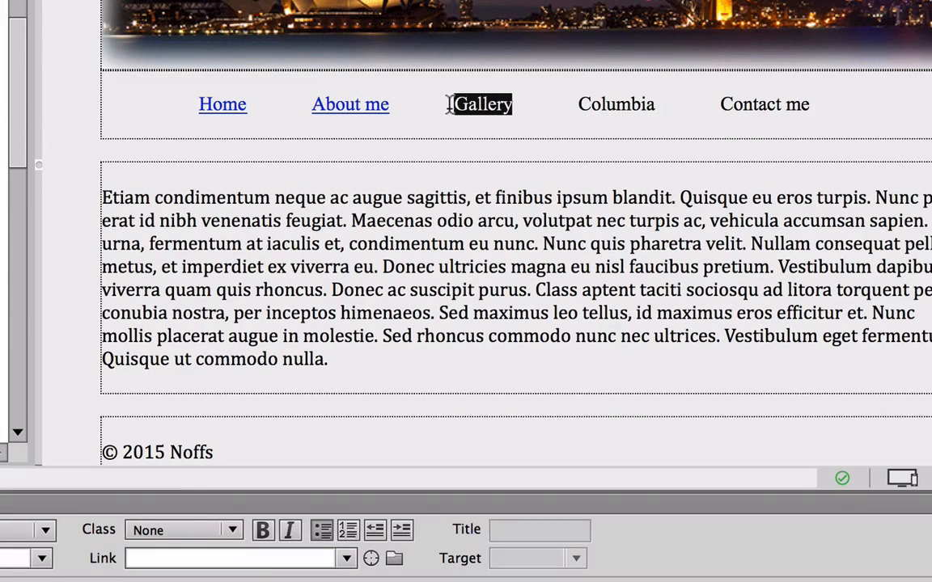
pyautogui.click(162, 556)
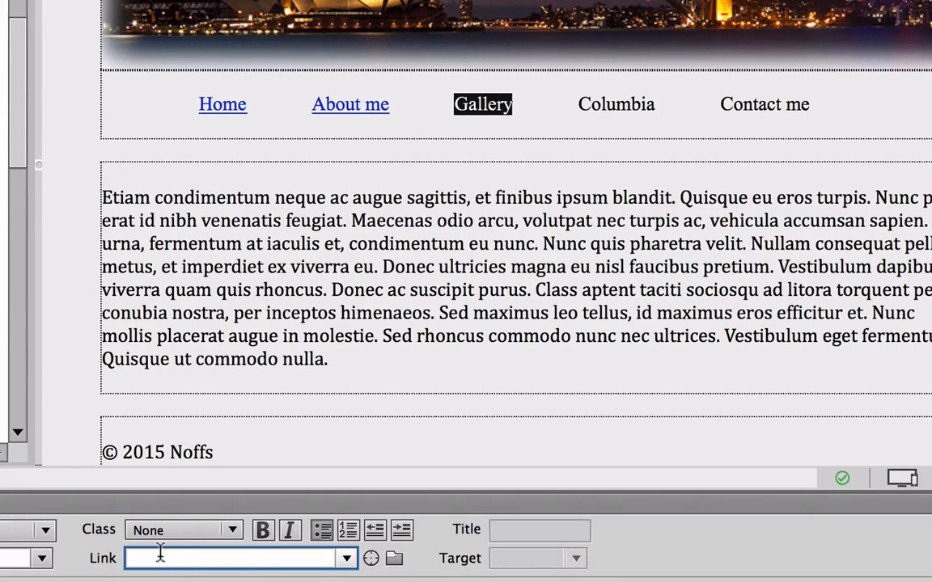
pyautogui.write('#')
pyautogui.press('Return')
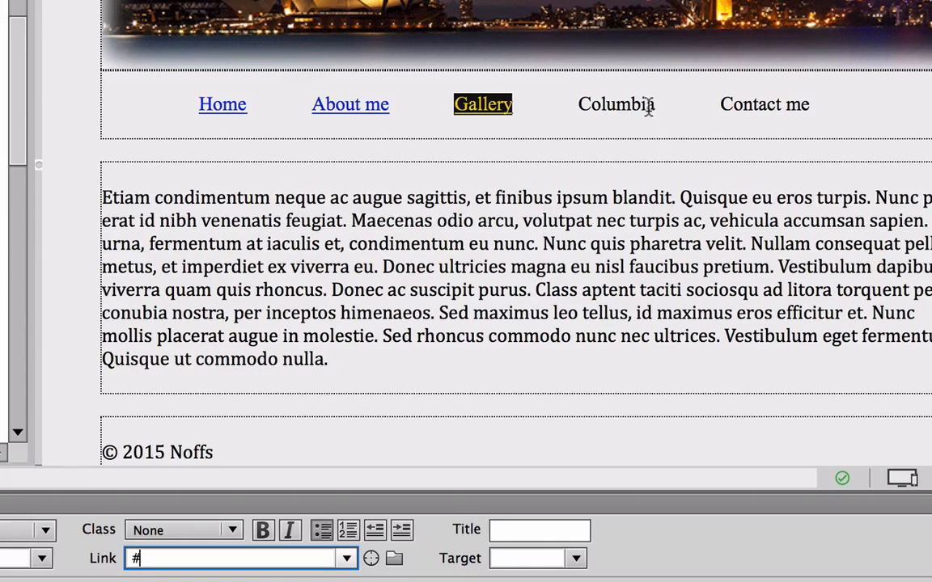
pyautogui.moveTo(652, 107); pyautogui.dragTo(571, 108)
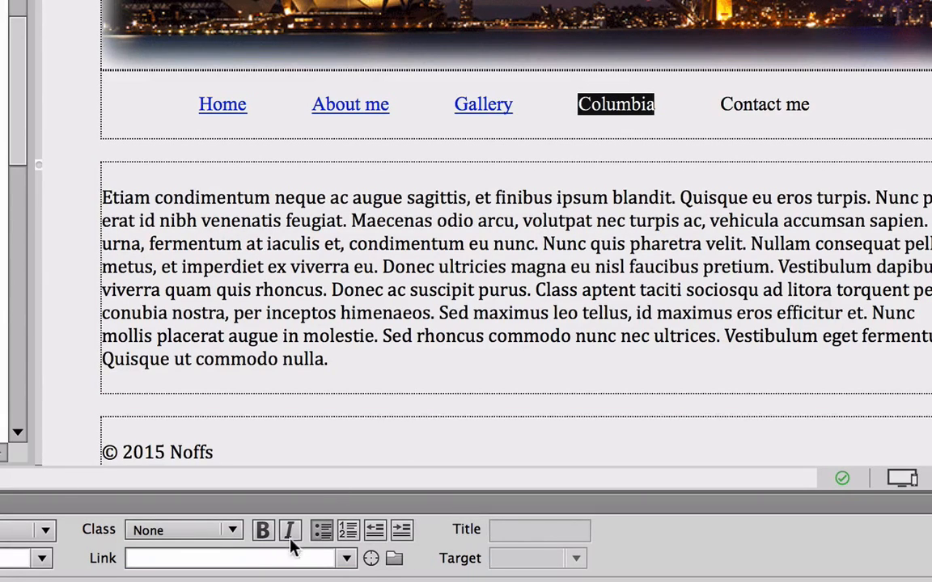
pyautogui.click(195, 558)
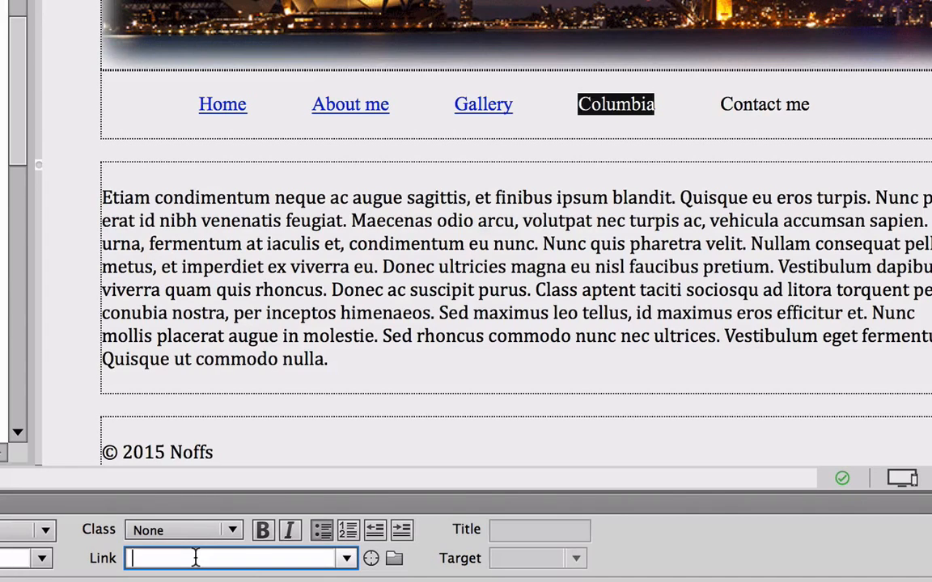
pyautogui.write('http')
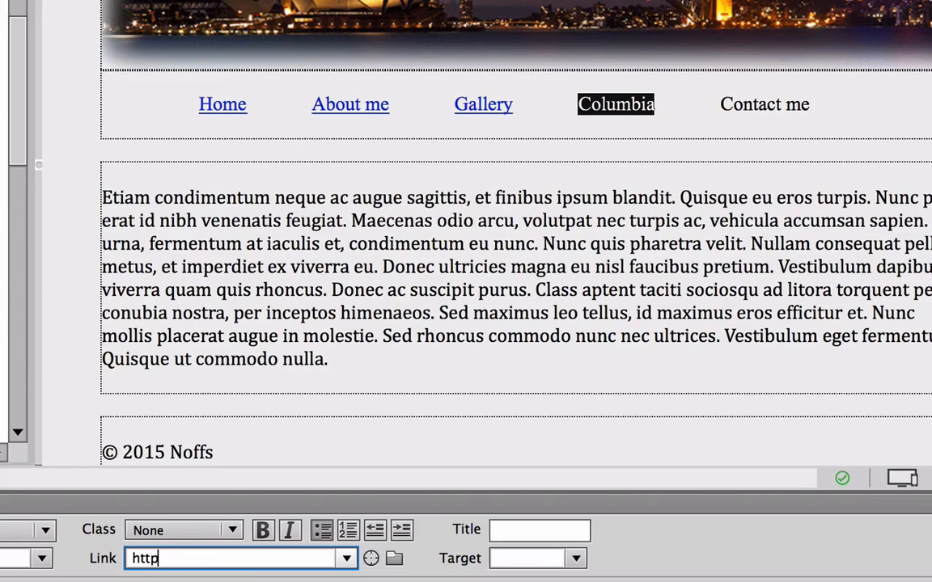
pyautogui.write('://')
pyautogui.write('www.colum.edu')
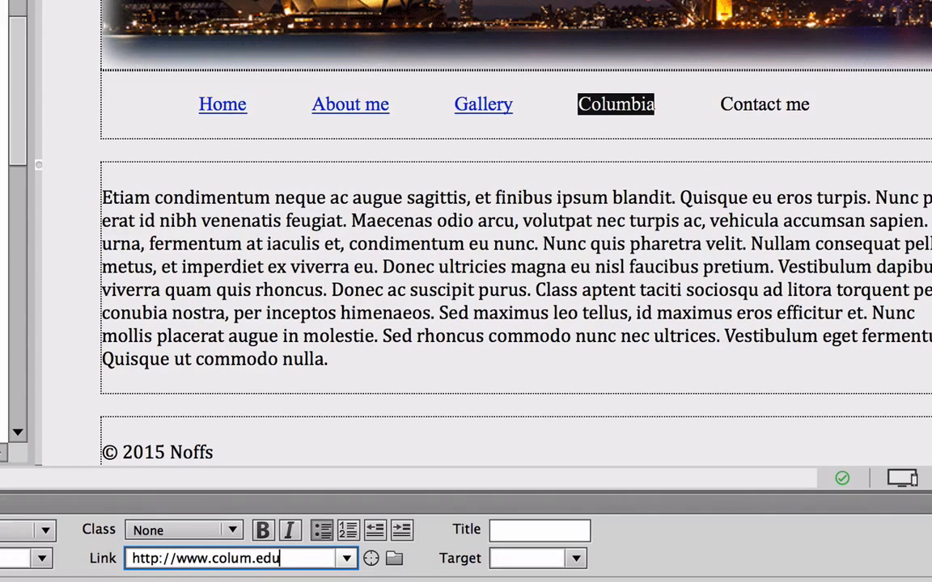
pyautogui.press('Return')
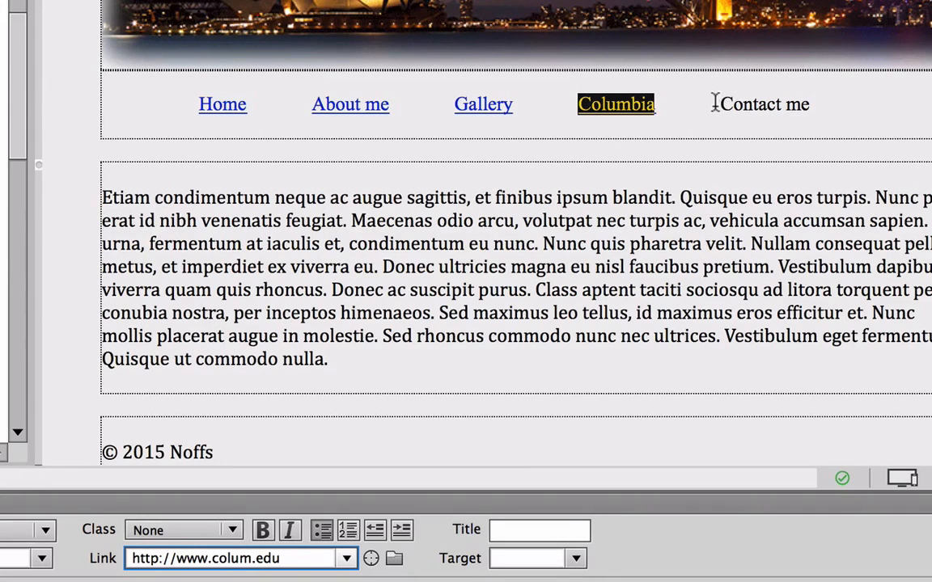
pyautogui.moveTo(719, 104); pyautogui.dragTo(803, 105)
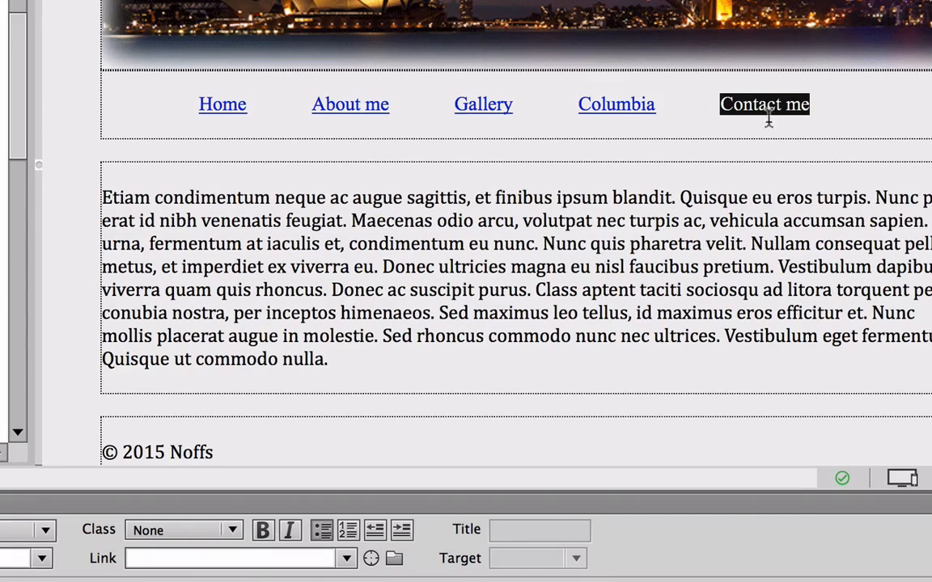
# Make Contact me a mailto link to the author's e-mail address.
pyautogui.click(166, 558)
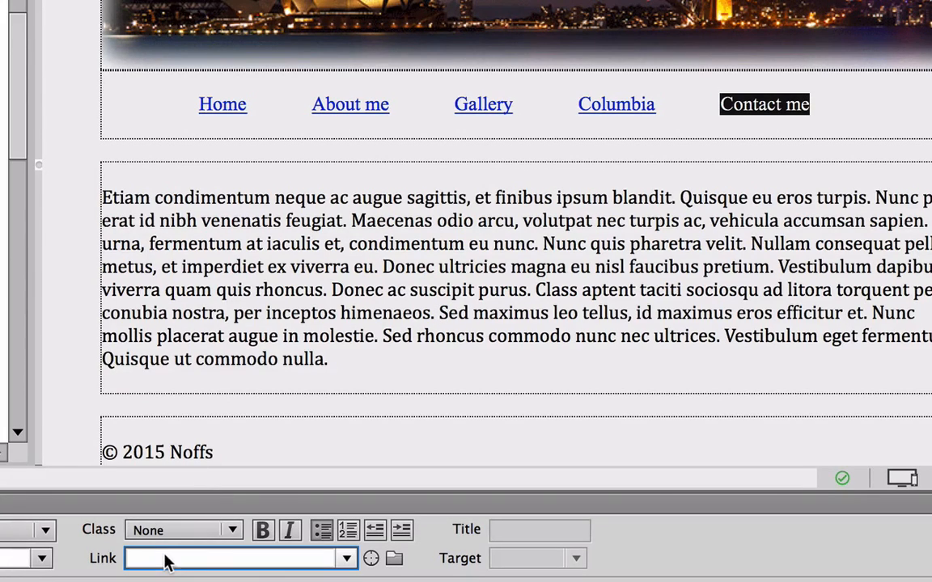
pyautogui.write('mailto')
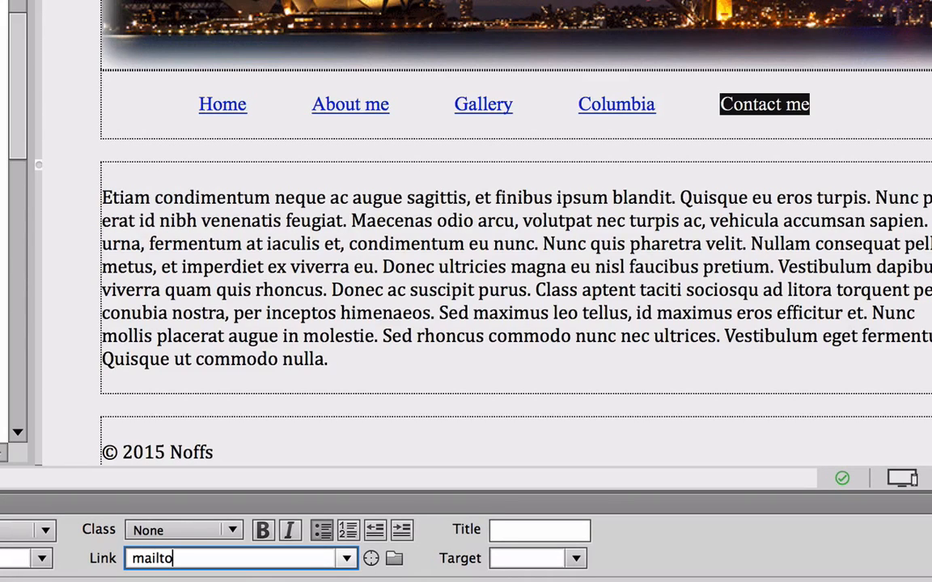
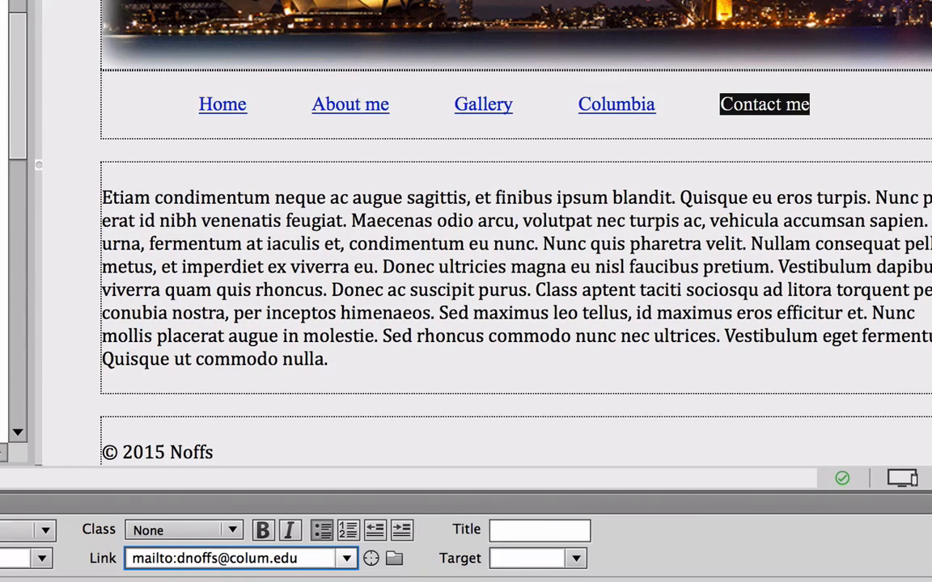
pyautogui.press('Return')
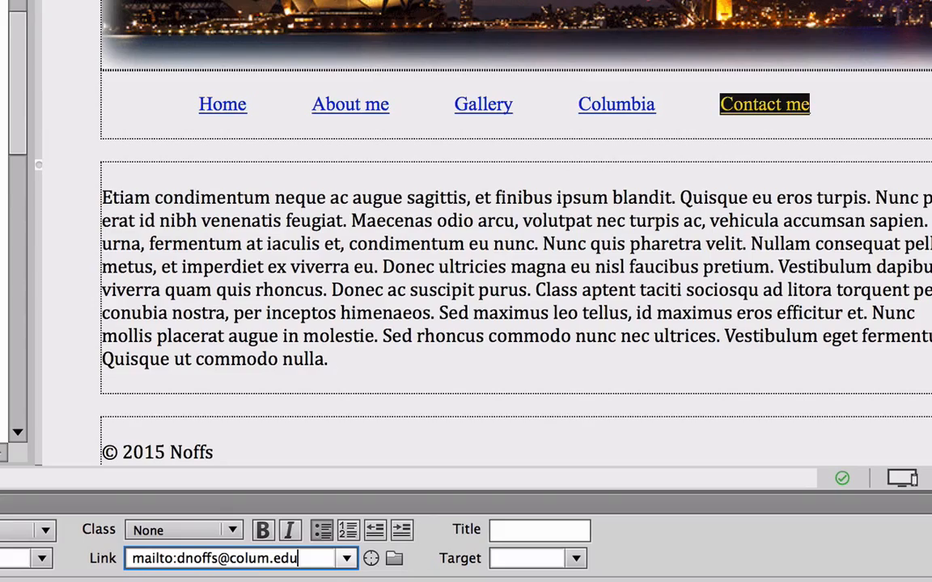
# Save index.html and preview the page in Safari.
pyautogui.click(674, 98)
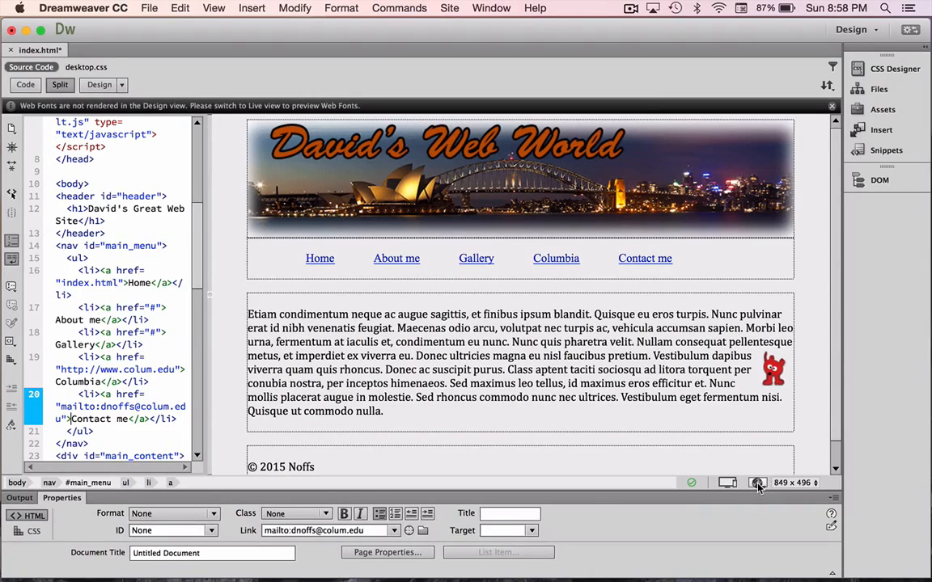
pyautogui.click(757, 483)
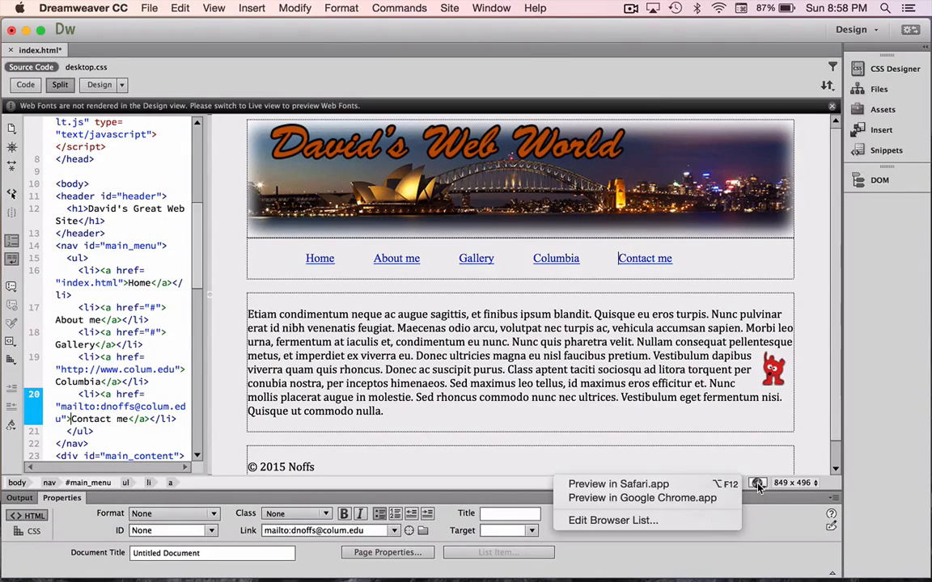
pyautogui.click(657, 484)
pyautogui.click(534, 316)
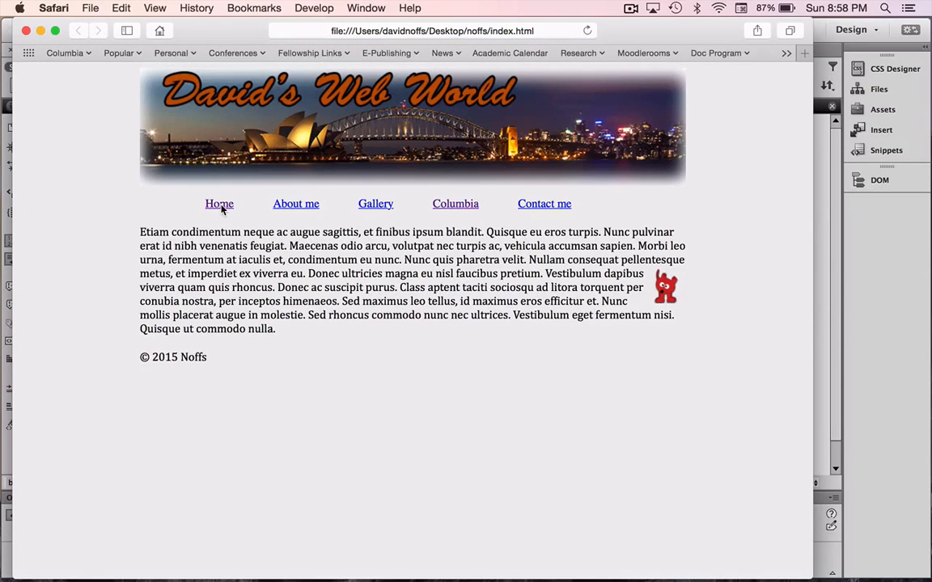
# Test the About me and Columbia links in Safari, then go back to index.html.
pyautogui.click(295, 207)
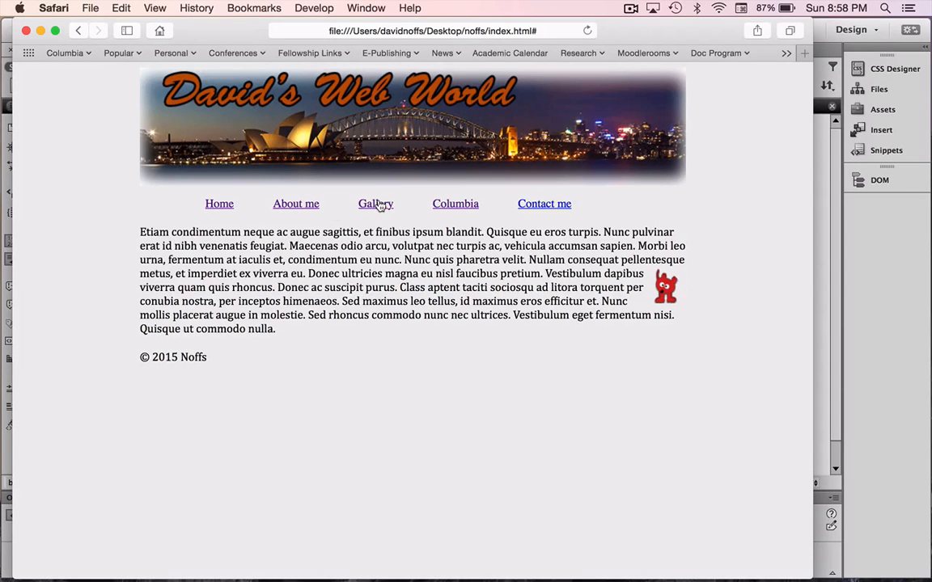
pyautogui.click(449, 208)
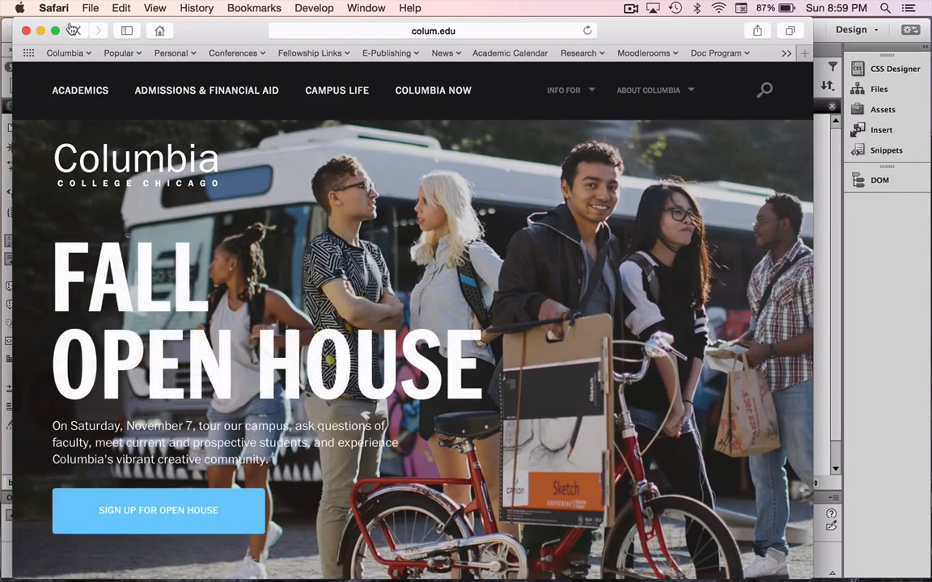
pyautogui.click(78, 30)
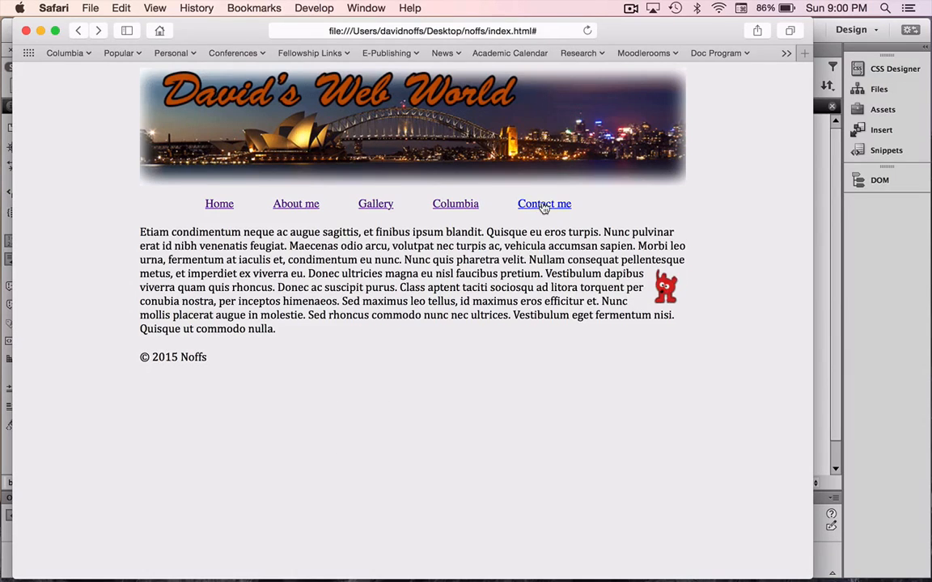
# Confirm Contact me opens an addressed Mail message, then close it unsent.
pyautogui.click(545, 206)
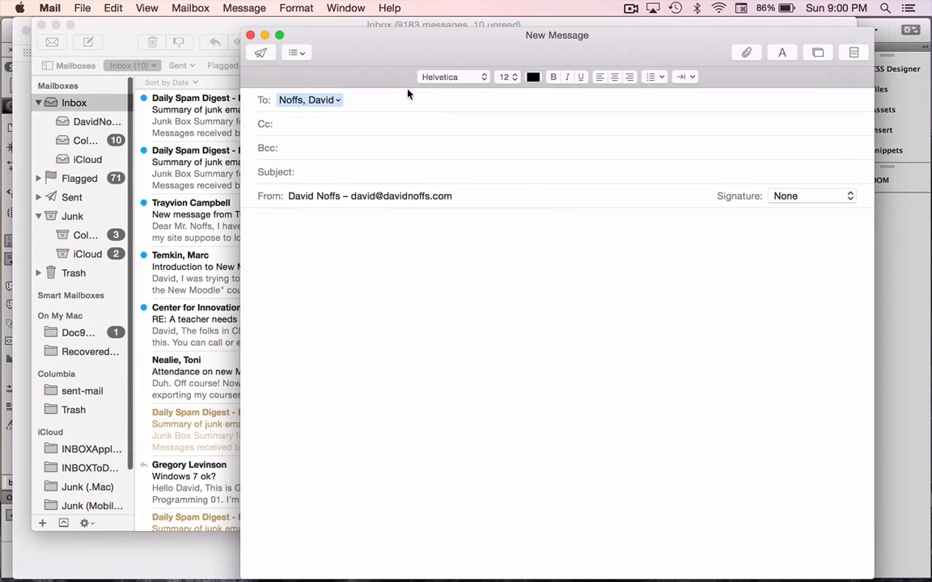
pyautogui.click(250, 36)
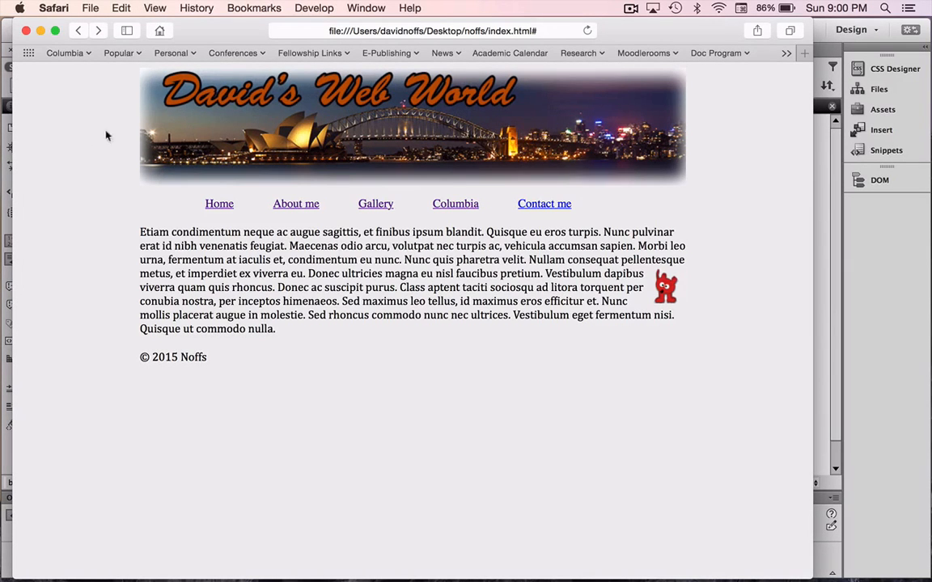
# Hide Safari and list desktop.css selectors in Dreamweaver's CSS Designer.
pyautogui.click(58, 8)
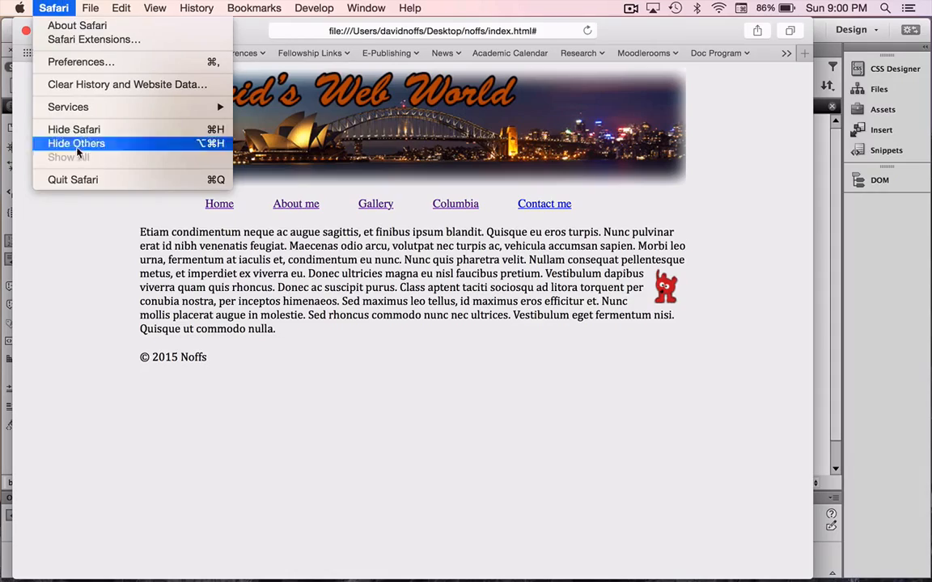
pyautogui.click(83, 181)
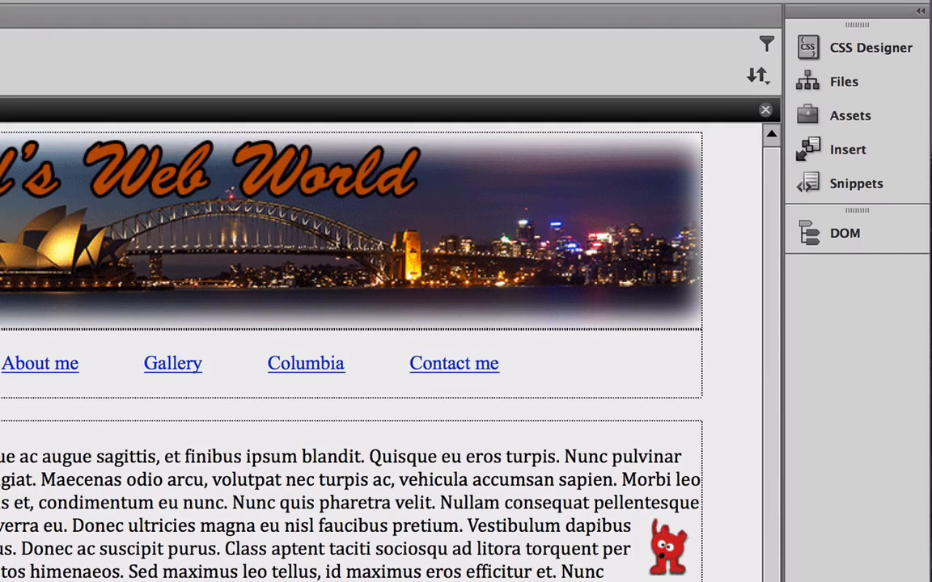
pyautogui.click(812, 51)
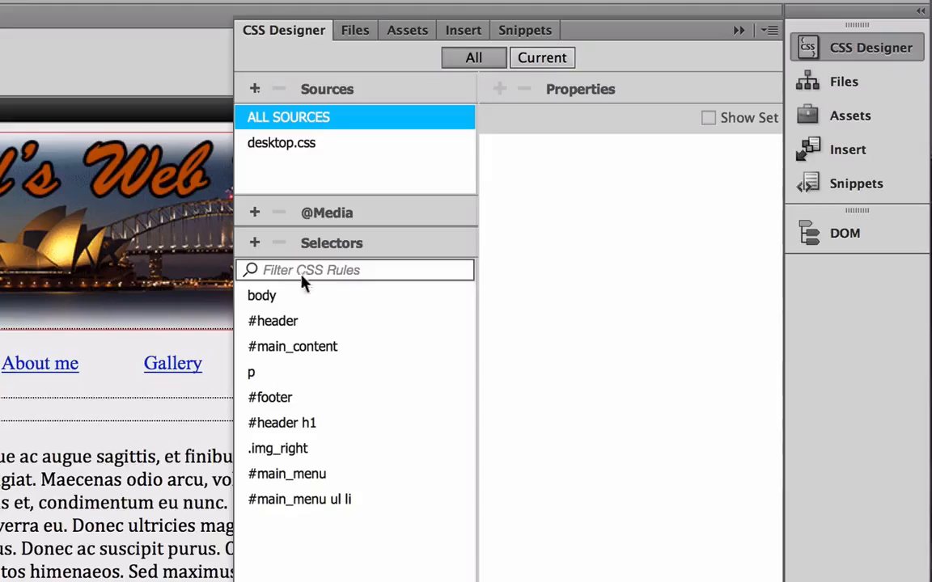
# Add a new CSS selector named a, replacing the suggested ul li a.
pyautogui.click(255, 244)
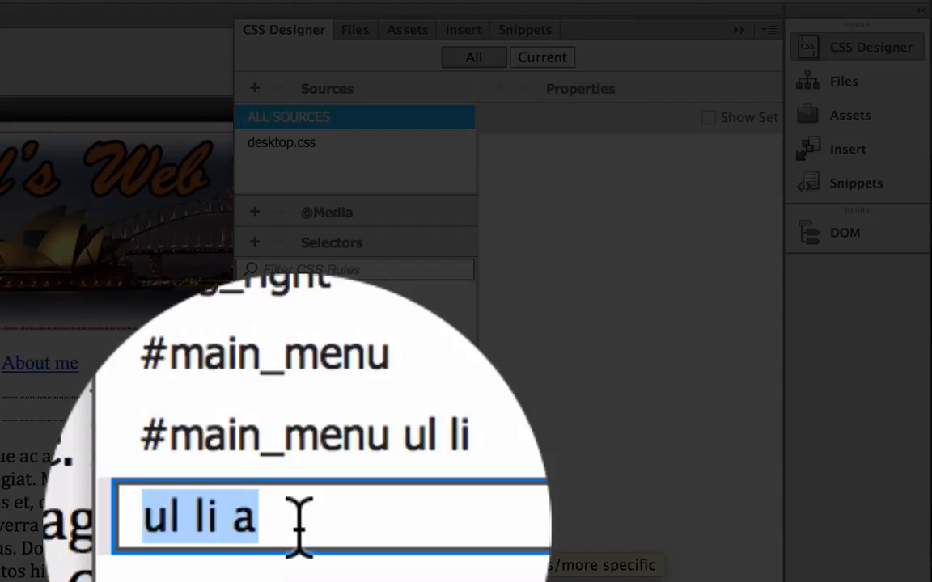
pyautogui.moveTo(297, 524); pyautogui.dragTo(230, 525)
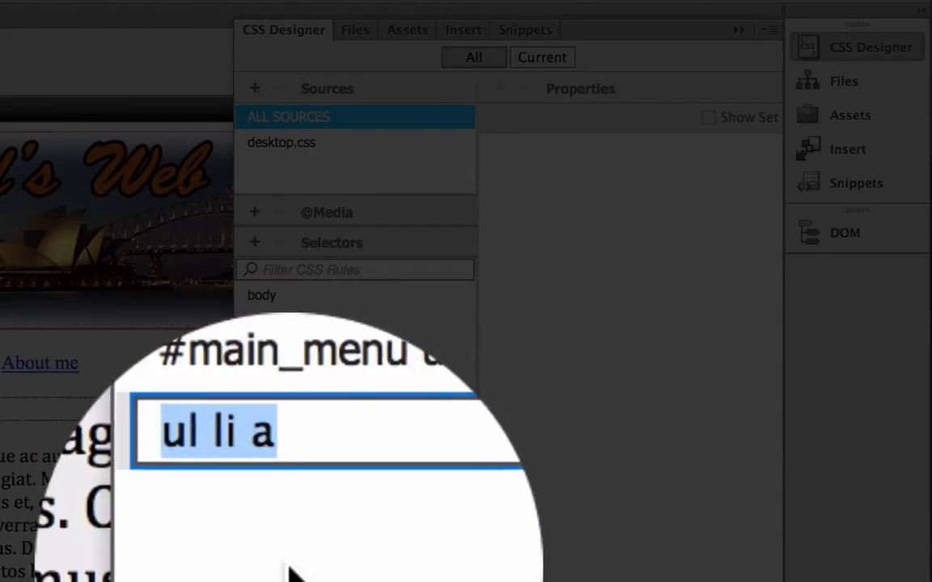
pyautogui.write('a')
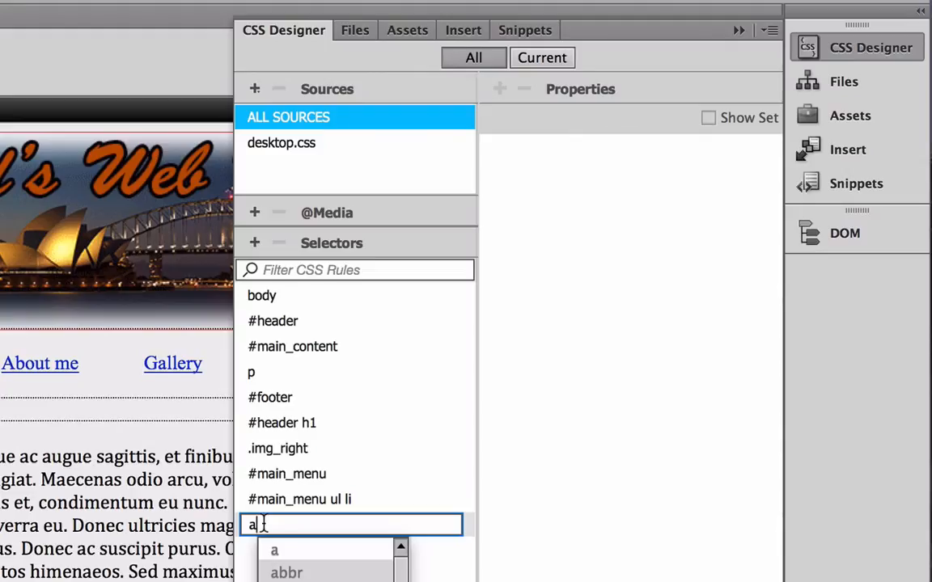
pyautogui.press('Return')
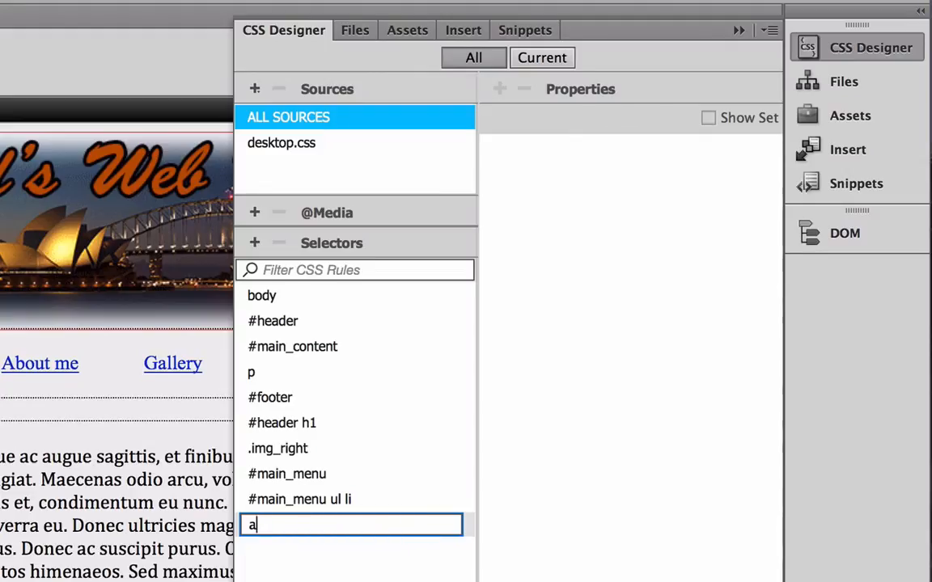
pyautogui.press('Return')
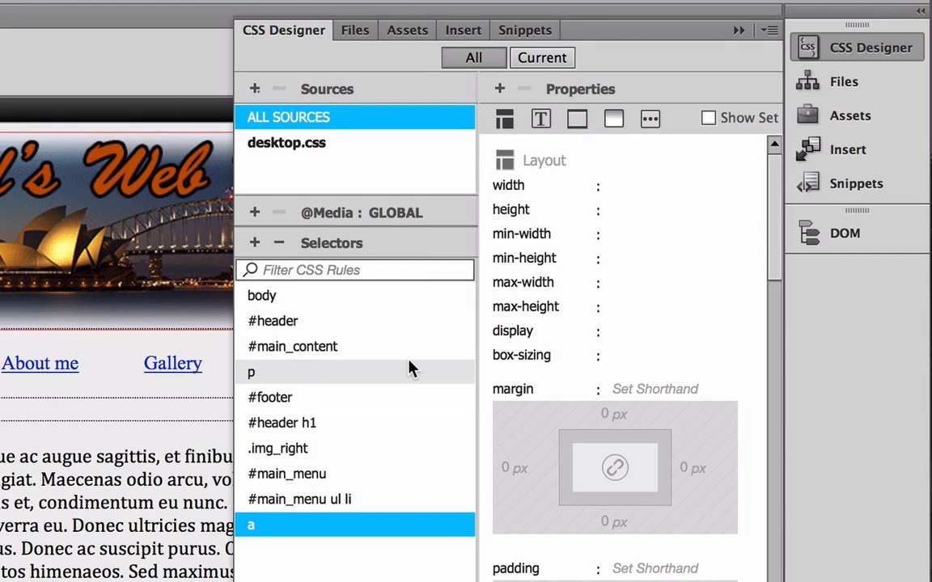
# Give the a rule a text colour of #BD5200 sampled from the page and text-decoration none.
pyautogui.click(540, 121)
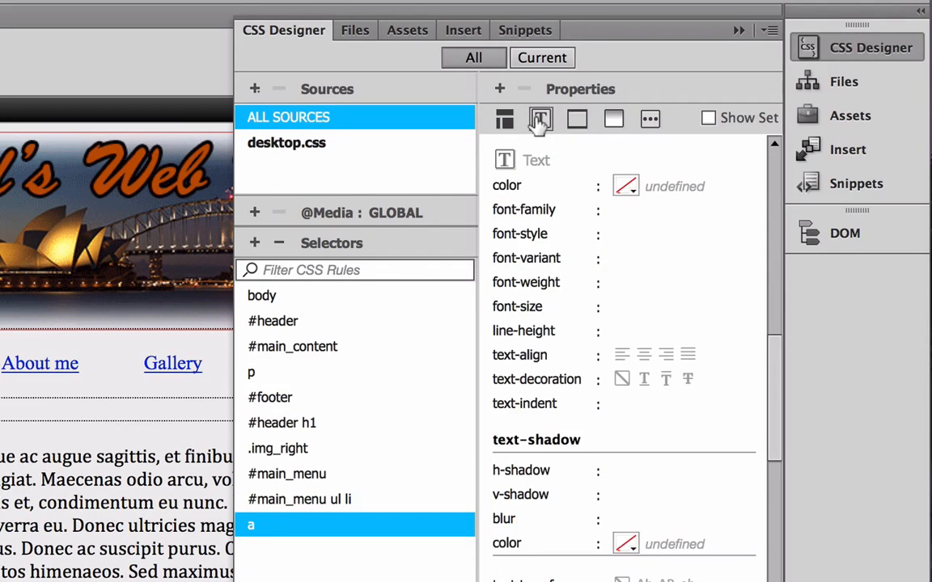
pyautogui.click(627, 187)
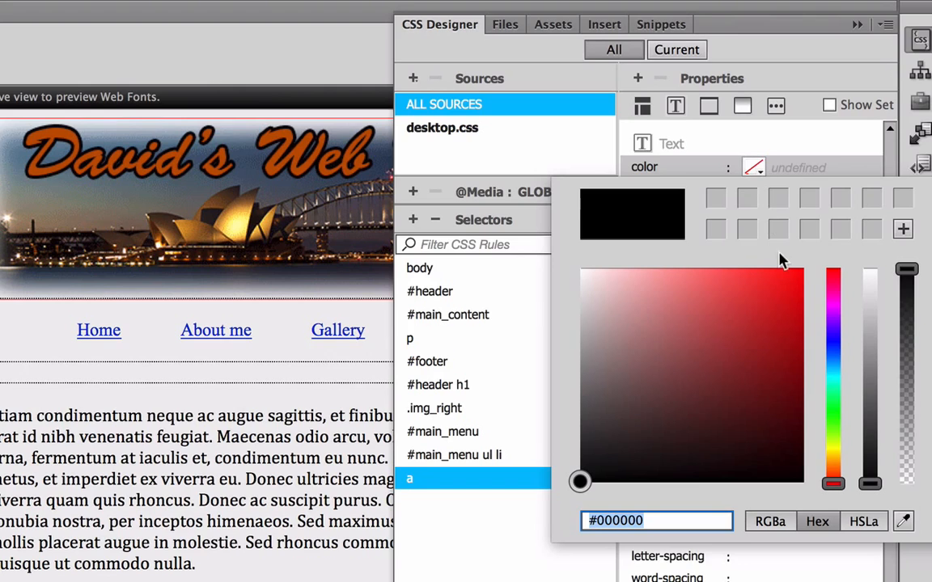
pyautogui.click(904, 523)
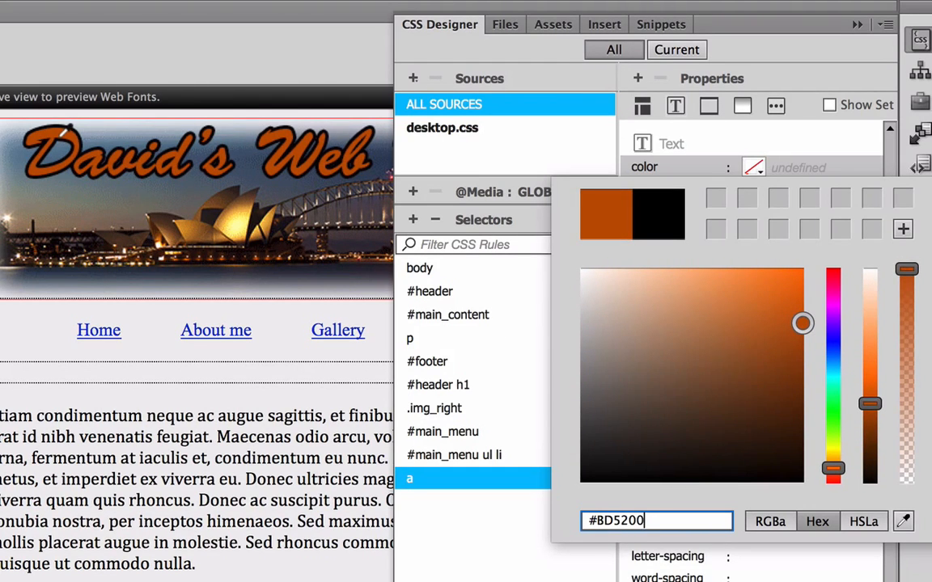
pyautogui.press('Return')
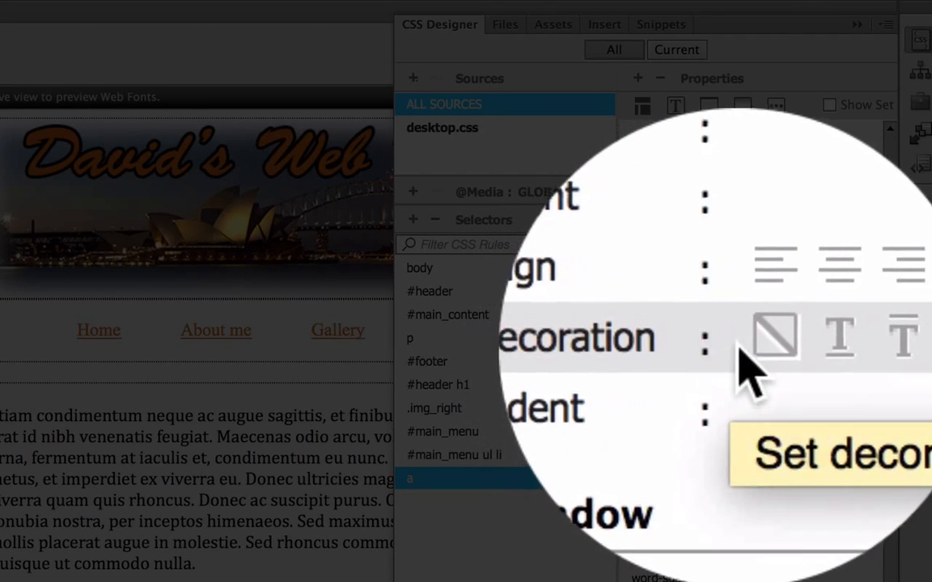
pyautogui.click(748, 348)
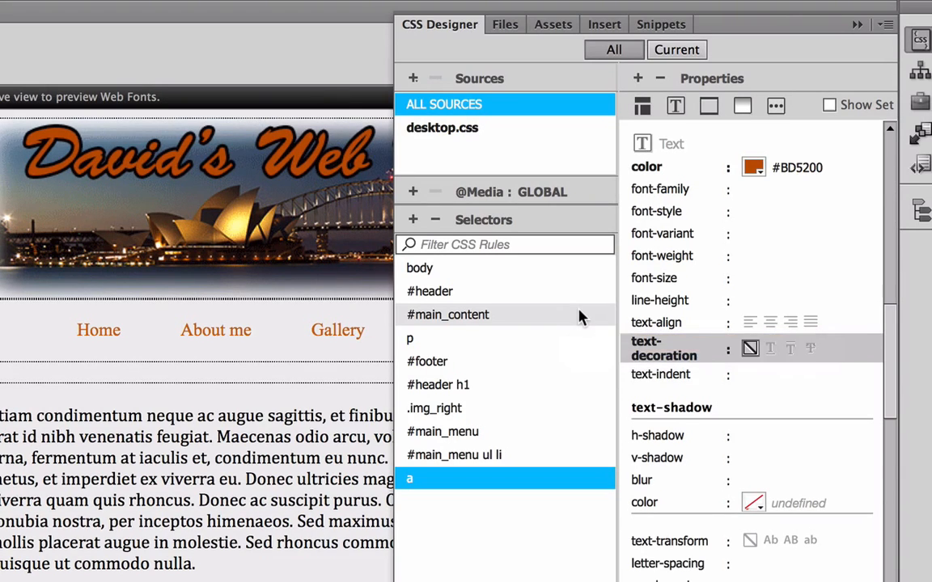
# Add an 'a:hover' selector to desktop.css below the a rule.
pyautogui.click(414, 221)
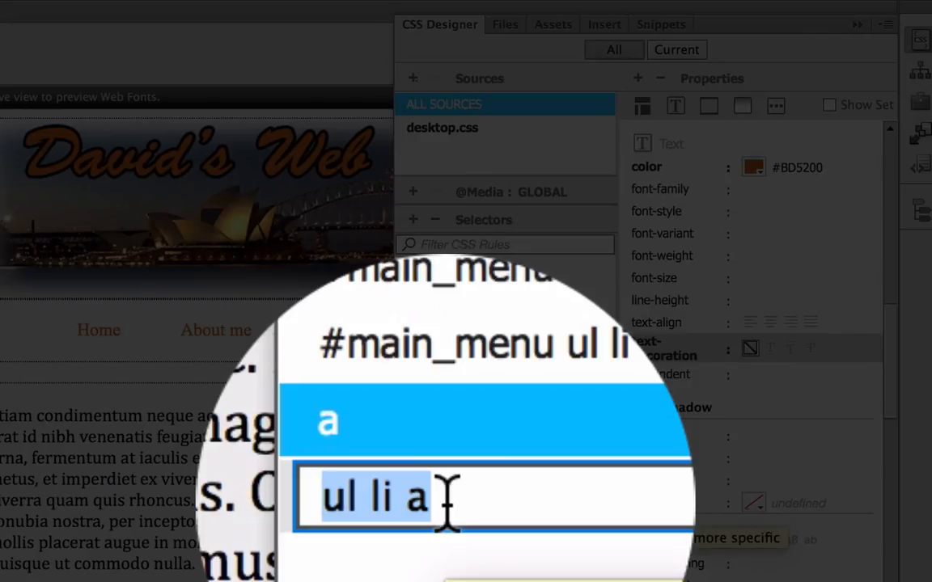
pyautogui.write('a')
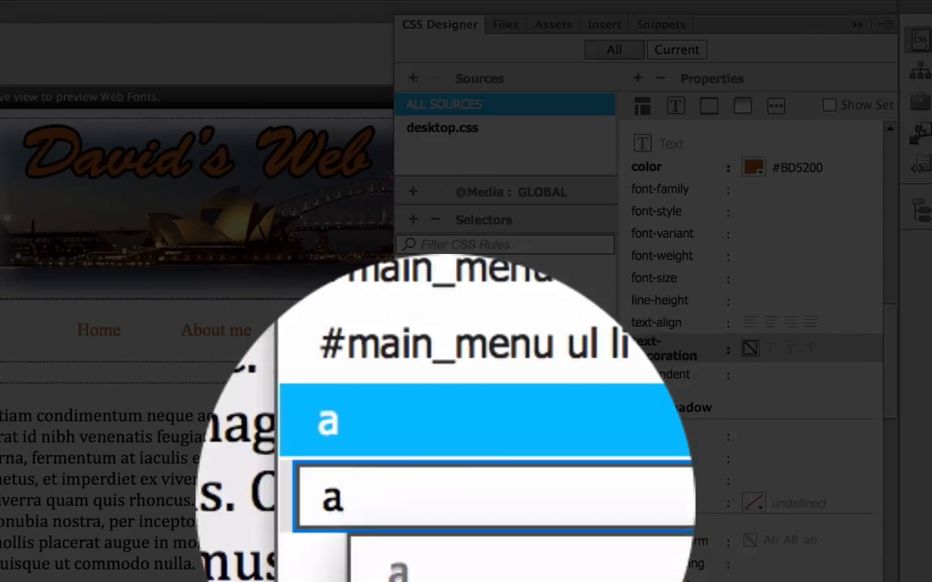
pyautogui.write(':hover')
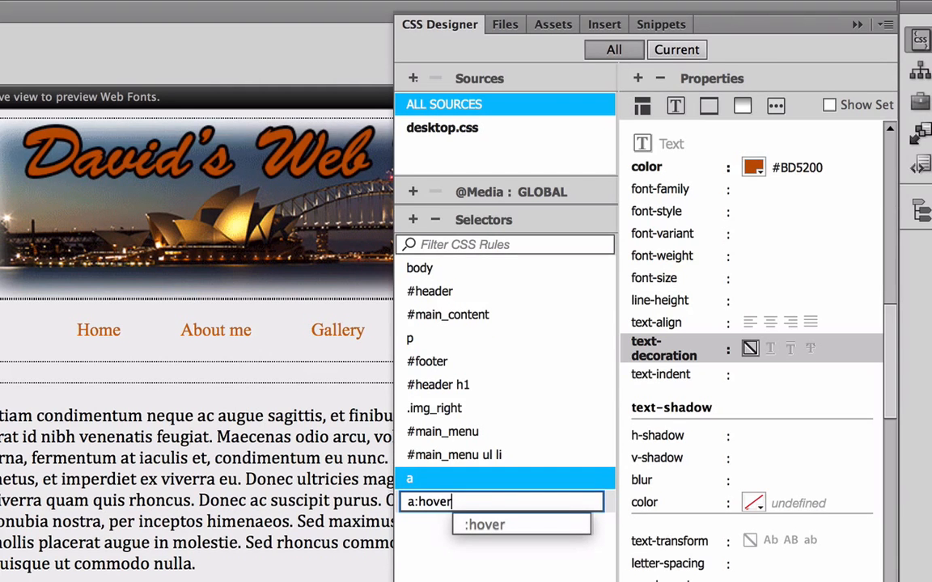
pyautogui.press('Escape')
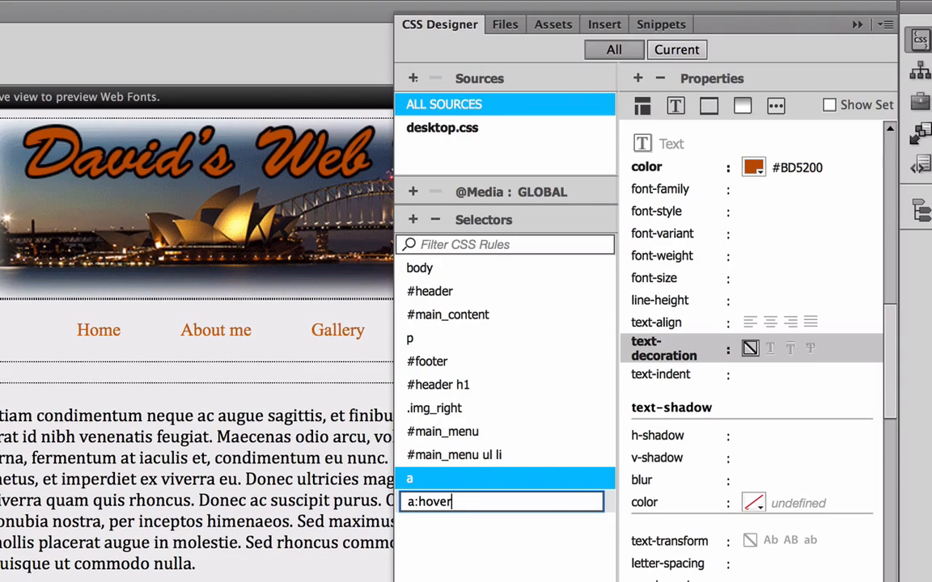
pyautogui.press('Return')
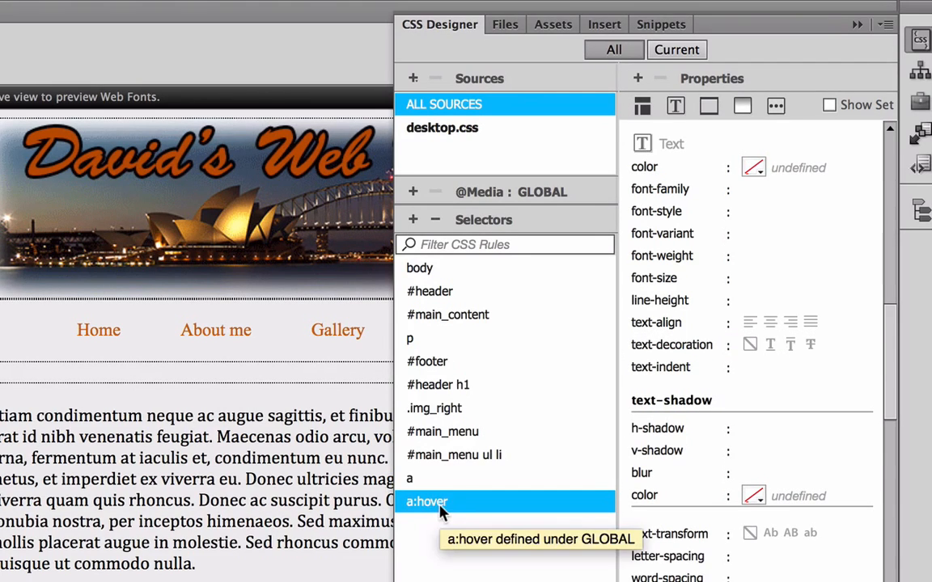
pyautogui.click(756, 168)
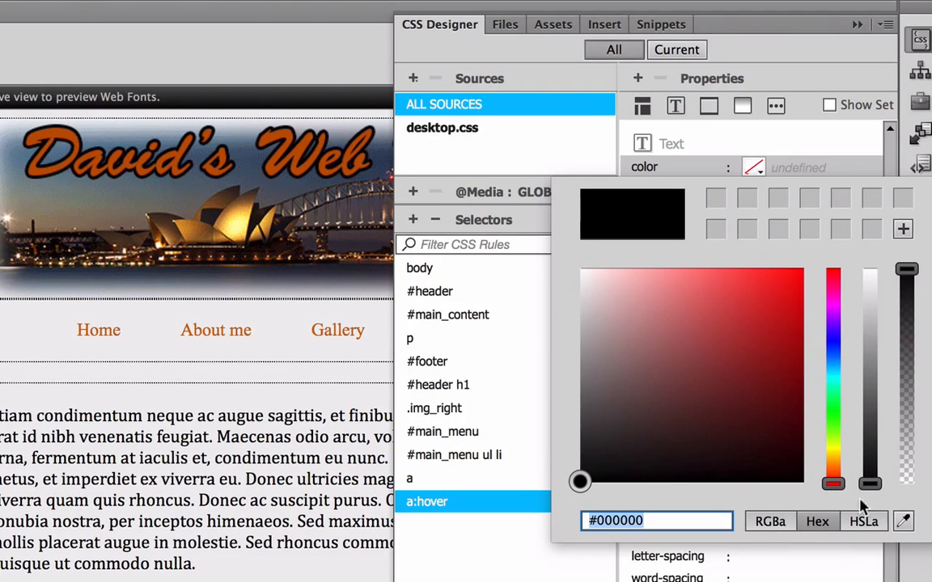
# Sample grey-blue #7A9196 from the header photo as the a:hover text colour.
pyautogui.click(903, 522)
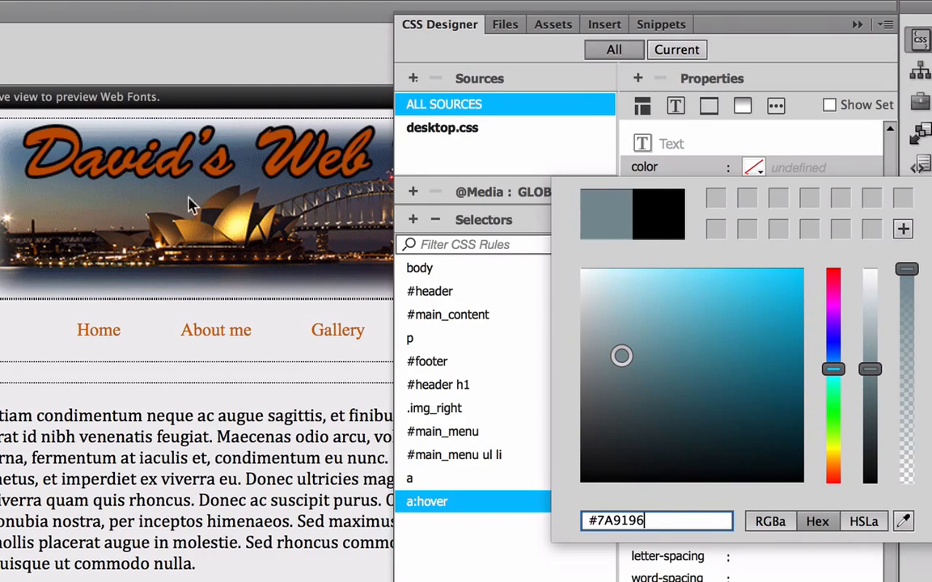
pyautogui.click(205, 220)
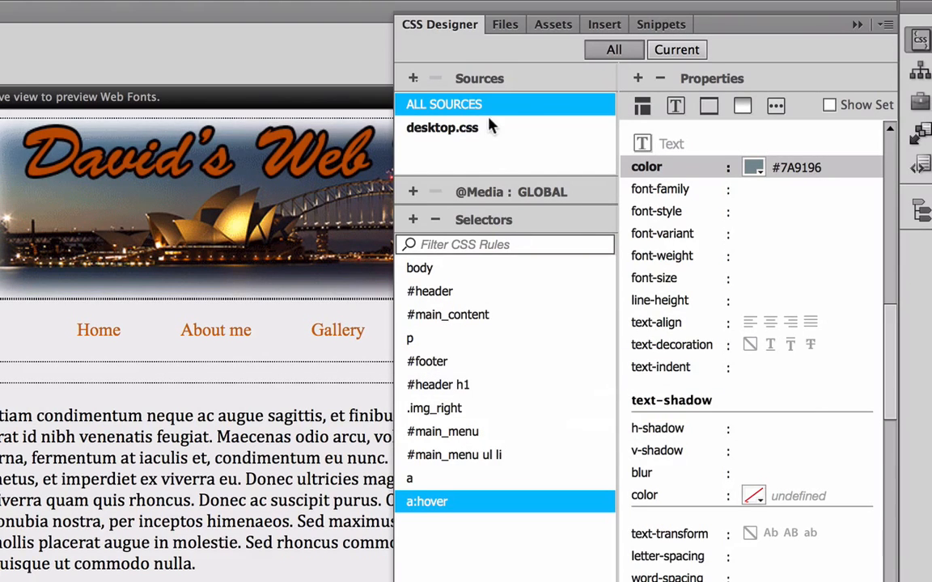
# Collapse the CSS Designer panel, save the modified files, and preview index.html in Safari.
pyautogui.click(459, 29)
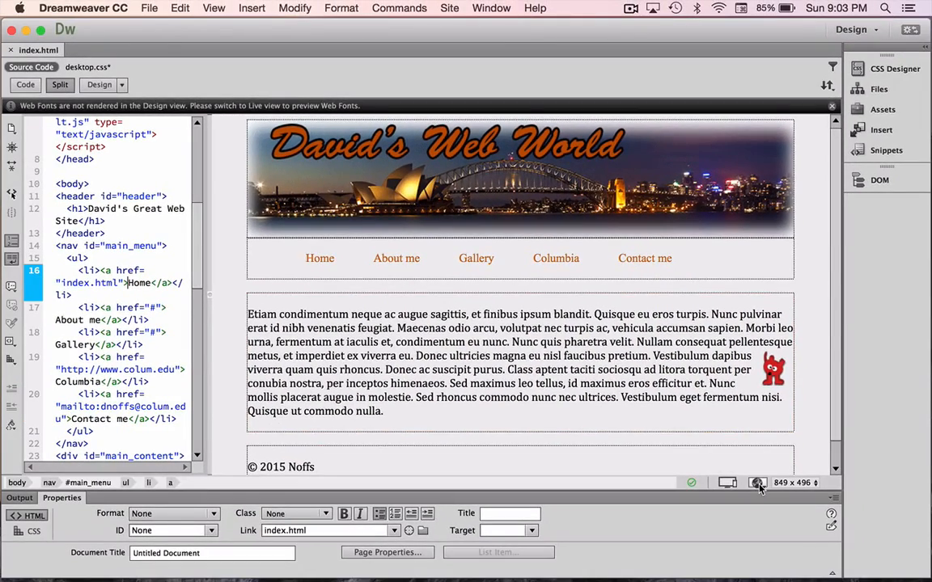
pyautogui.click(758, 484)
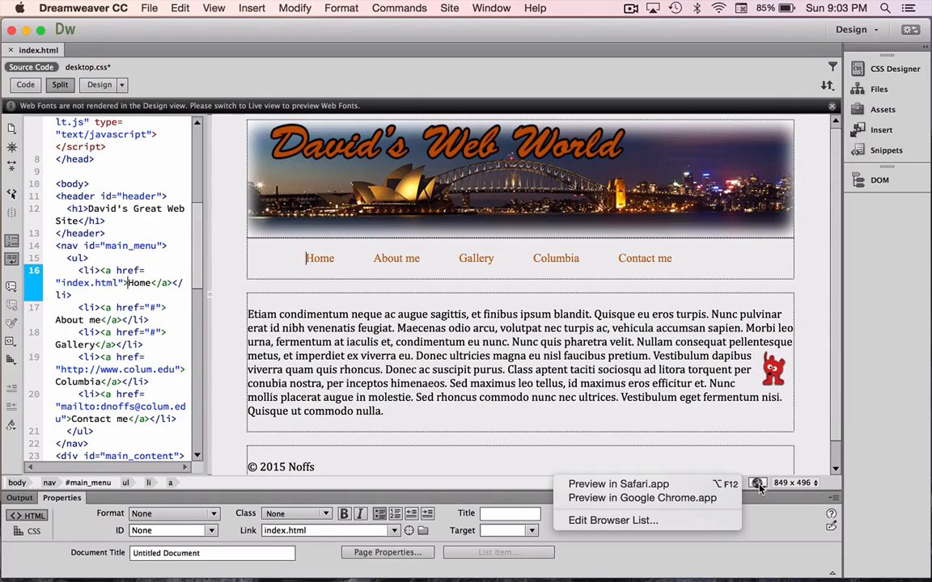
pyautogui.click(671, 484)
pyautogui.click(605, 315)
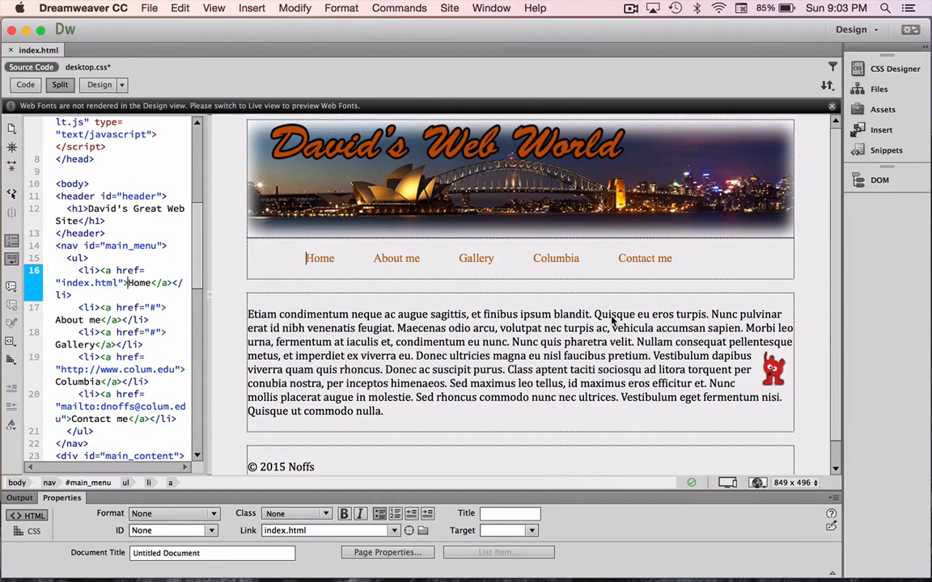